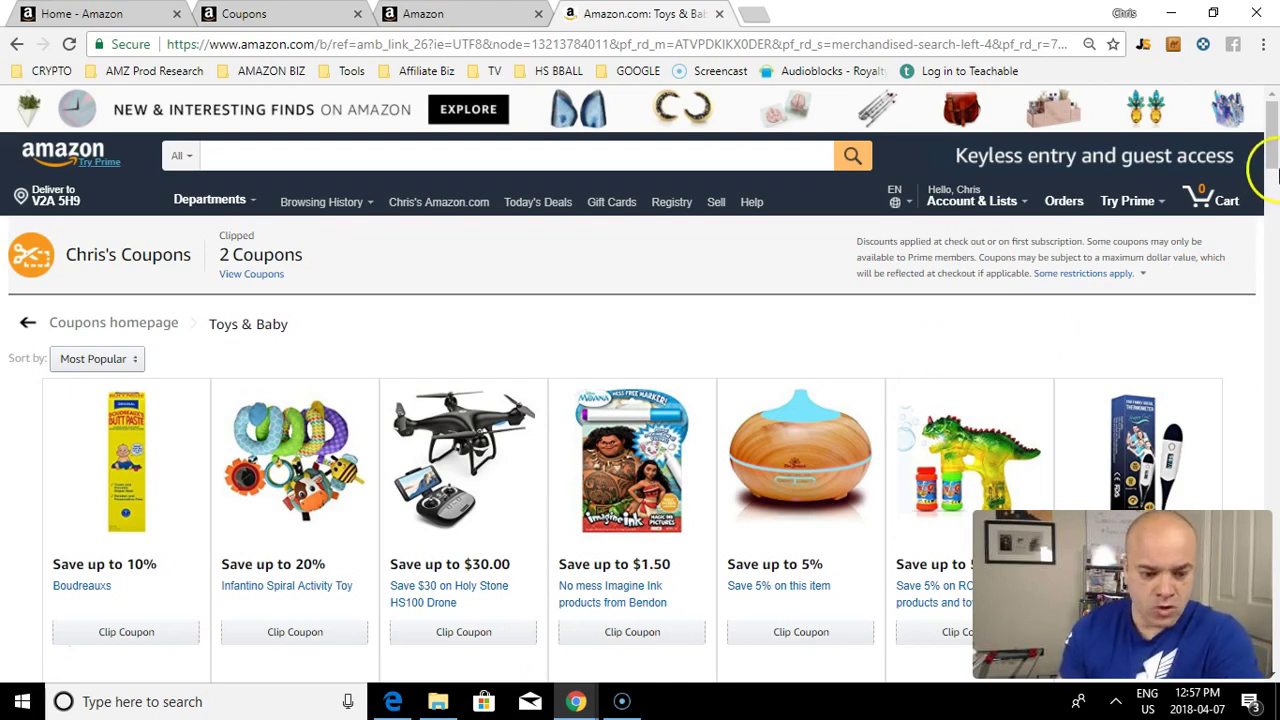
Clip the 5% coupon for the nursing cover carseat canopy (feather) in the Toys & Baby coupons and dismiss the confirmation
{"action": "left_click_drag", "start_coordinate": [1272, 157], "coordinate": [1272, 140]}
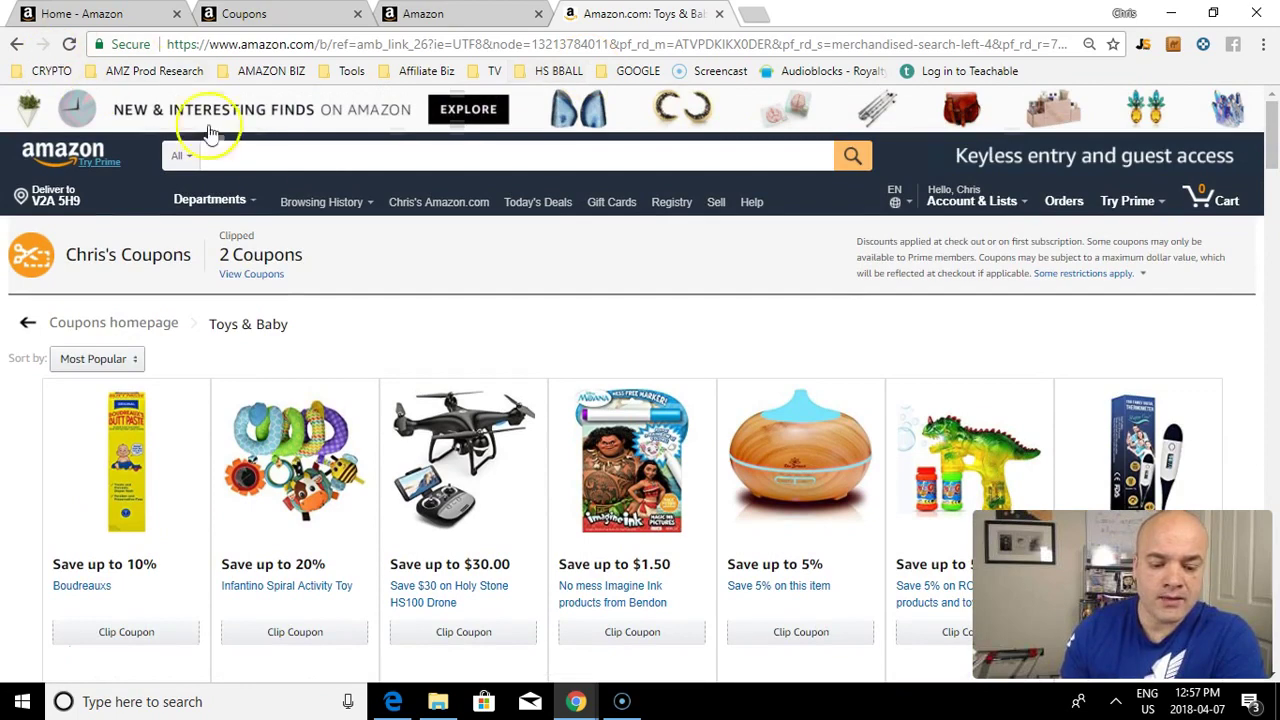
{"action": "left_click_drag", "start_coordinate": [1272, 138], "coordinate": [1272, 244]}
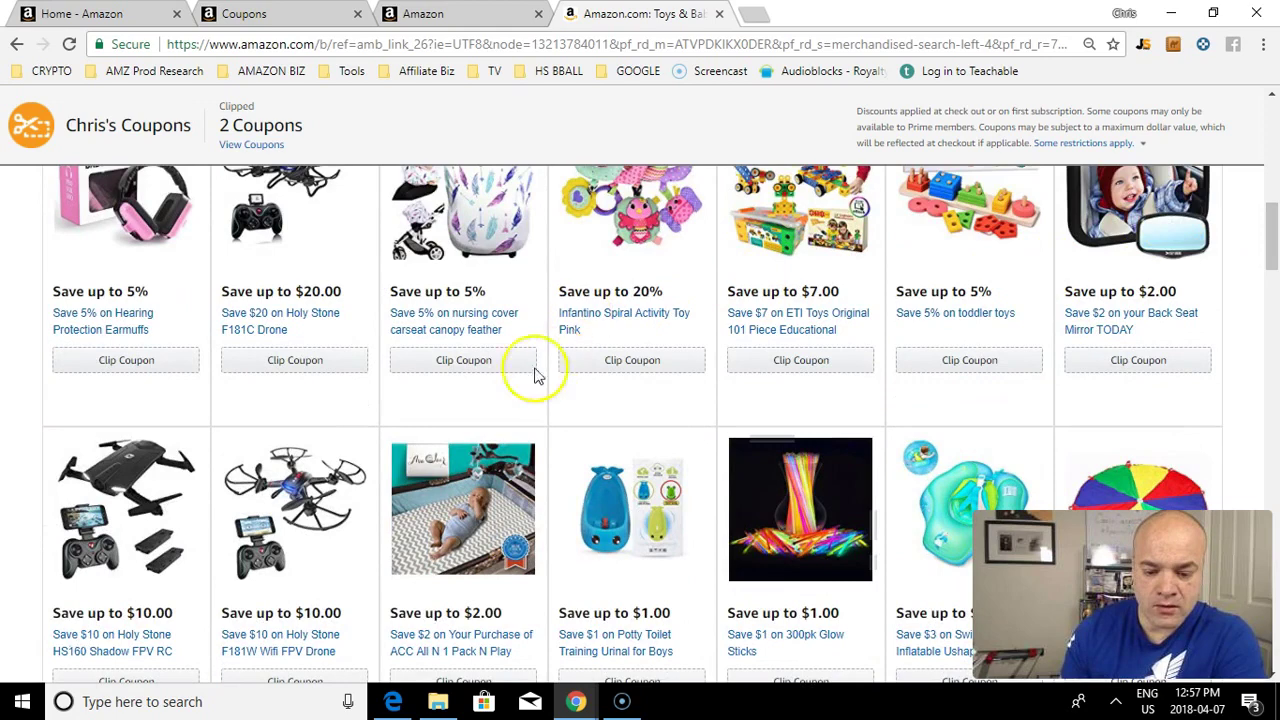
{"action": "left_click", "coordinate": [424, 362]}
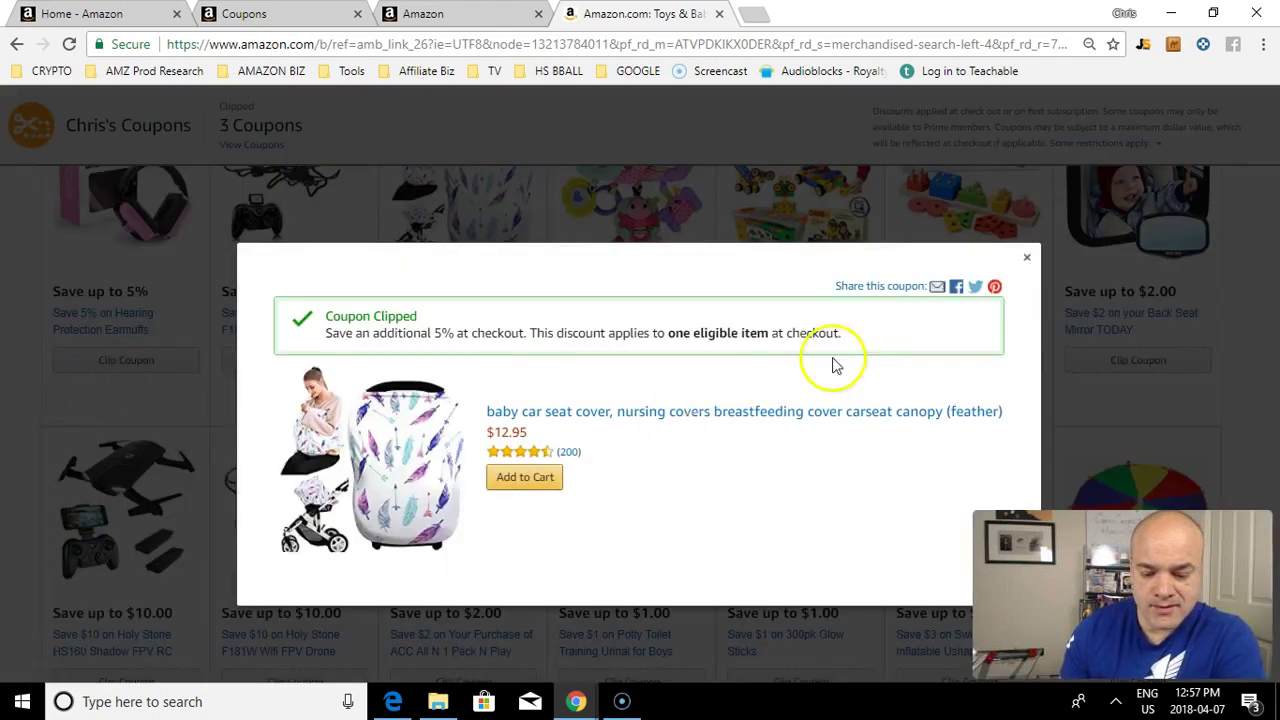
{"action": "left_click", "coordinate": [1024, 259]}
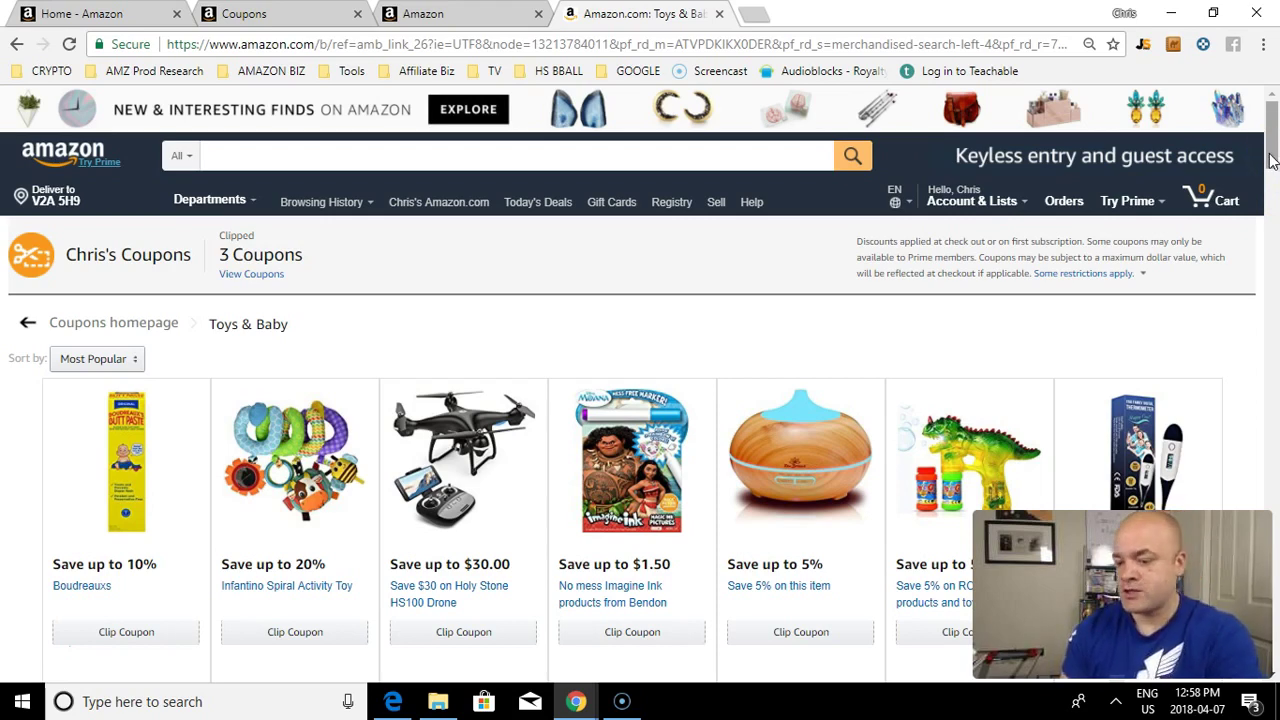
{"action": "mouse_move", "coordinate": [1271, 152]}
{"action": "left_mouse_down"}
{"action": "mouse_move", "coordinate": [1271, 170]}
{"action": "mouse_move", "coordinate": [1272, 140]}
{"action": "mouse_move", "coordinate": [1273, 194]}
{"action": "mouse_move", "coordinate": [1272, 127]}
{"action": "left_mouse_up"}
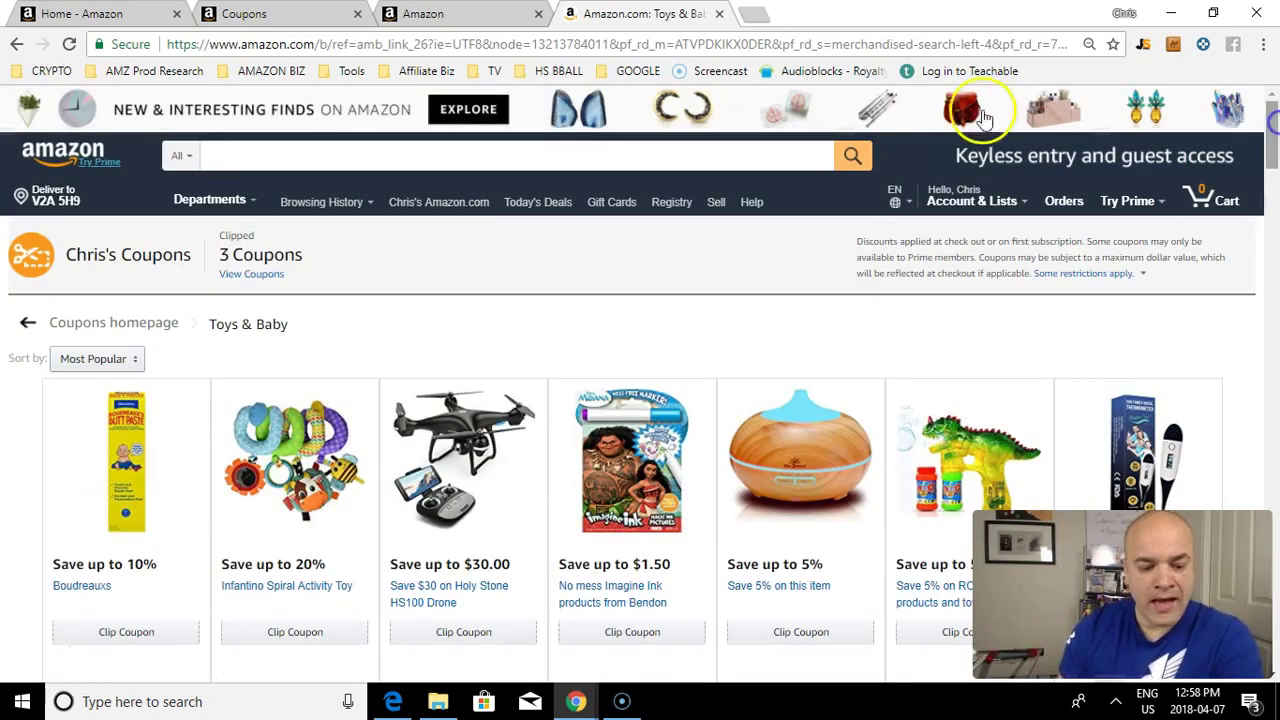
Switch to Amazon Seller Central, open its Coupons page and examine the running dog training aids coupon's budget
{"action": "left_click", "coordinate": [260, 14]}
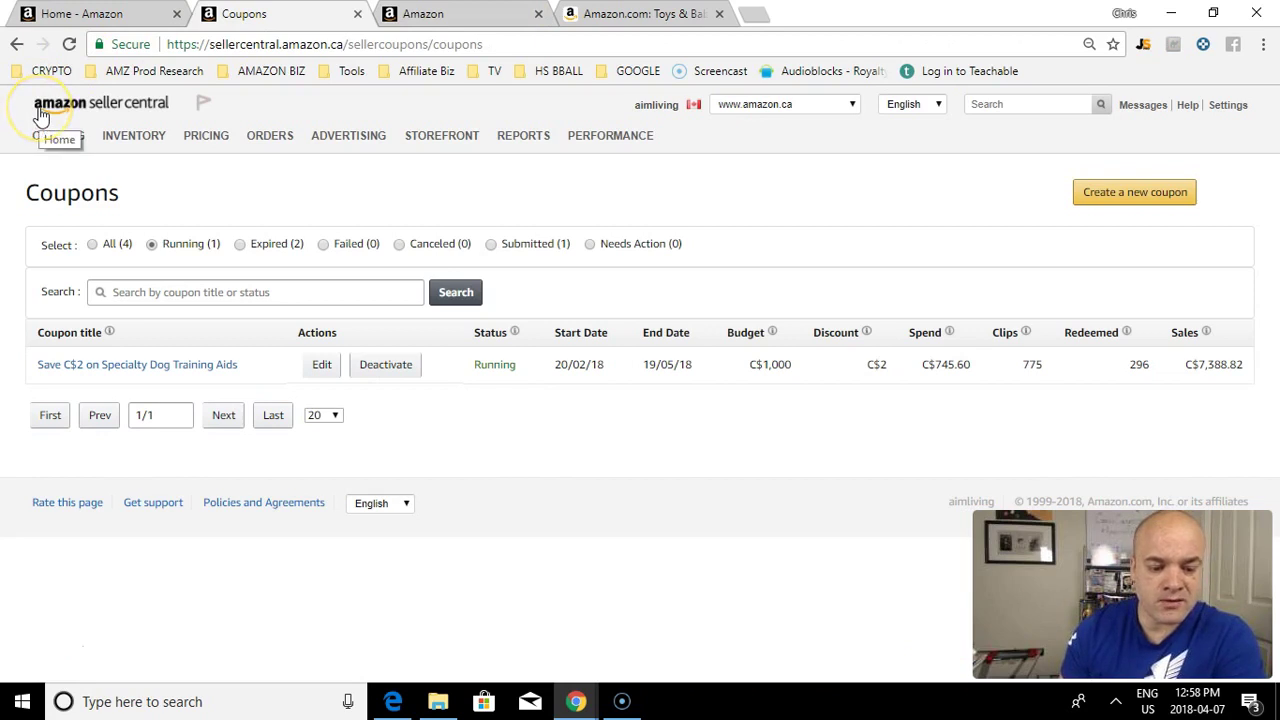
{"action": "left_click", "coordinate": [340, 136]}
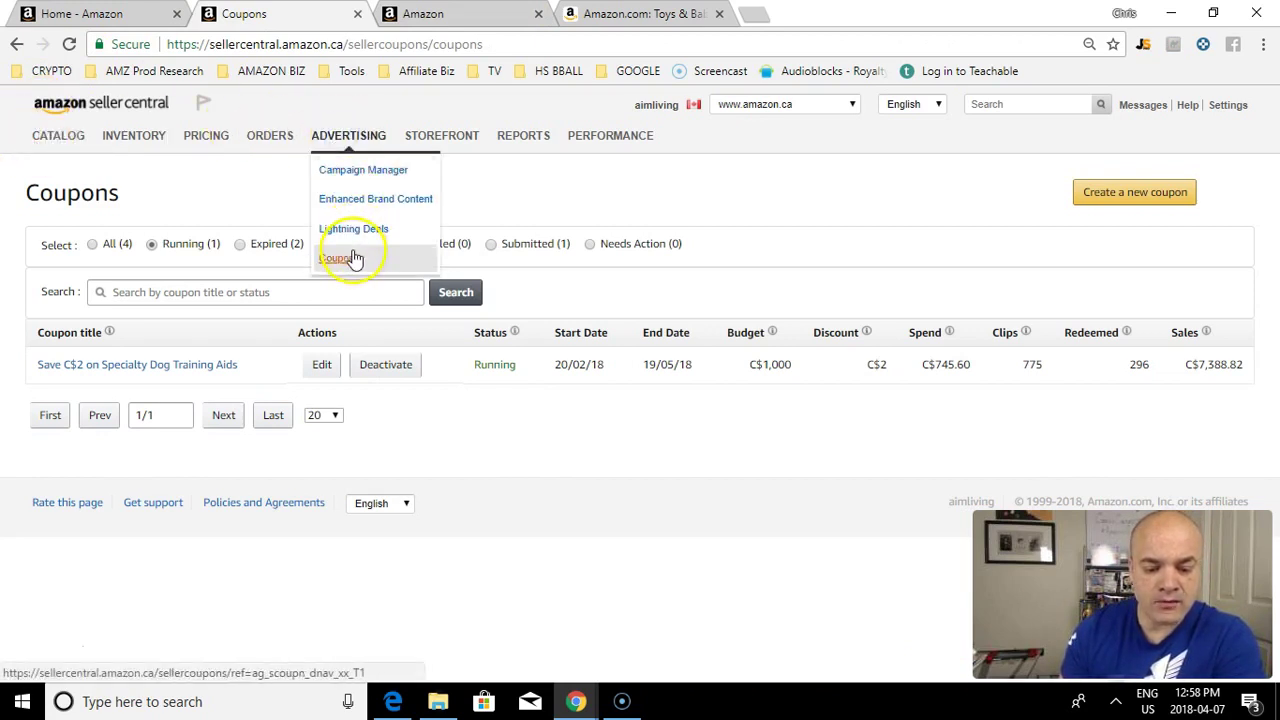
{"action": "left_click", "coordinate": [350, 257]}
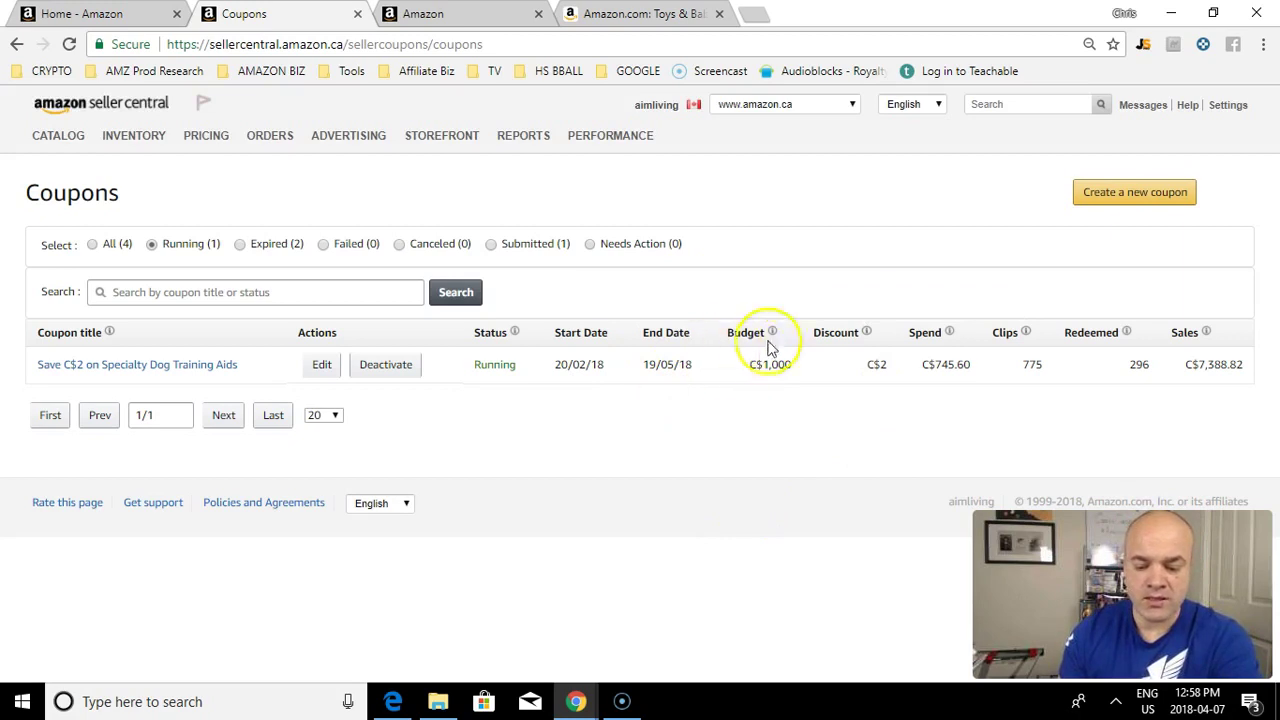
{"action": "mouse_move", "coordinate": [773, 335]}
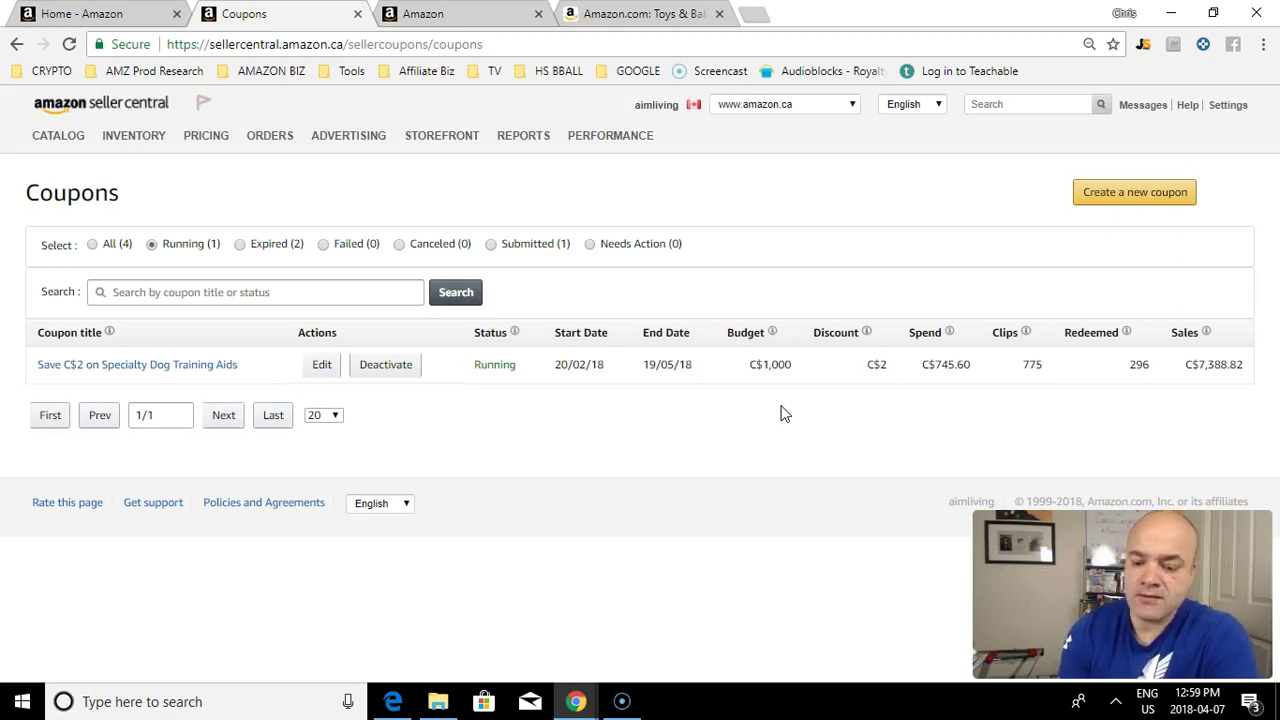
Calculate 1000/2.6 with a Google search in a new browser tab
{"action": "left_click", "coordinate": [752, 15]}
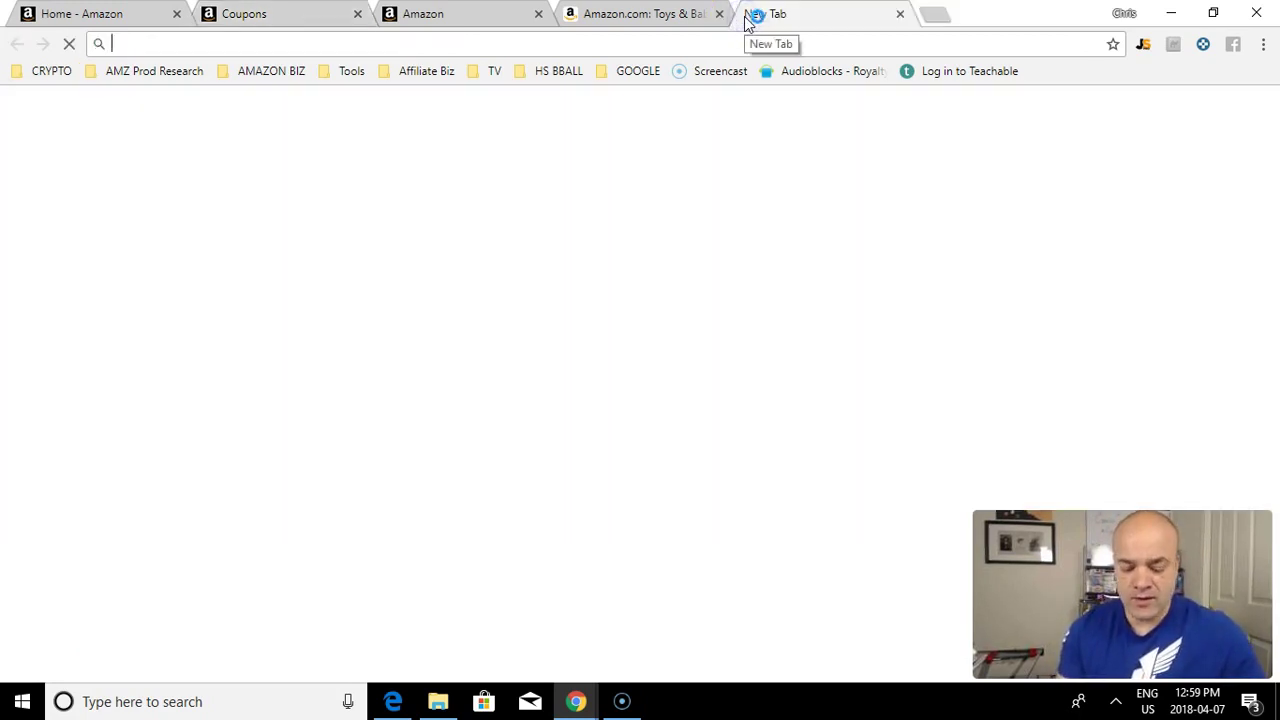
{"action": "left_click", "coordinate": [334, 45]}
{"action": "type", "text": "1000/2.6"}
{"action": "key", "text": "Return"}
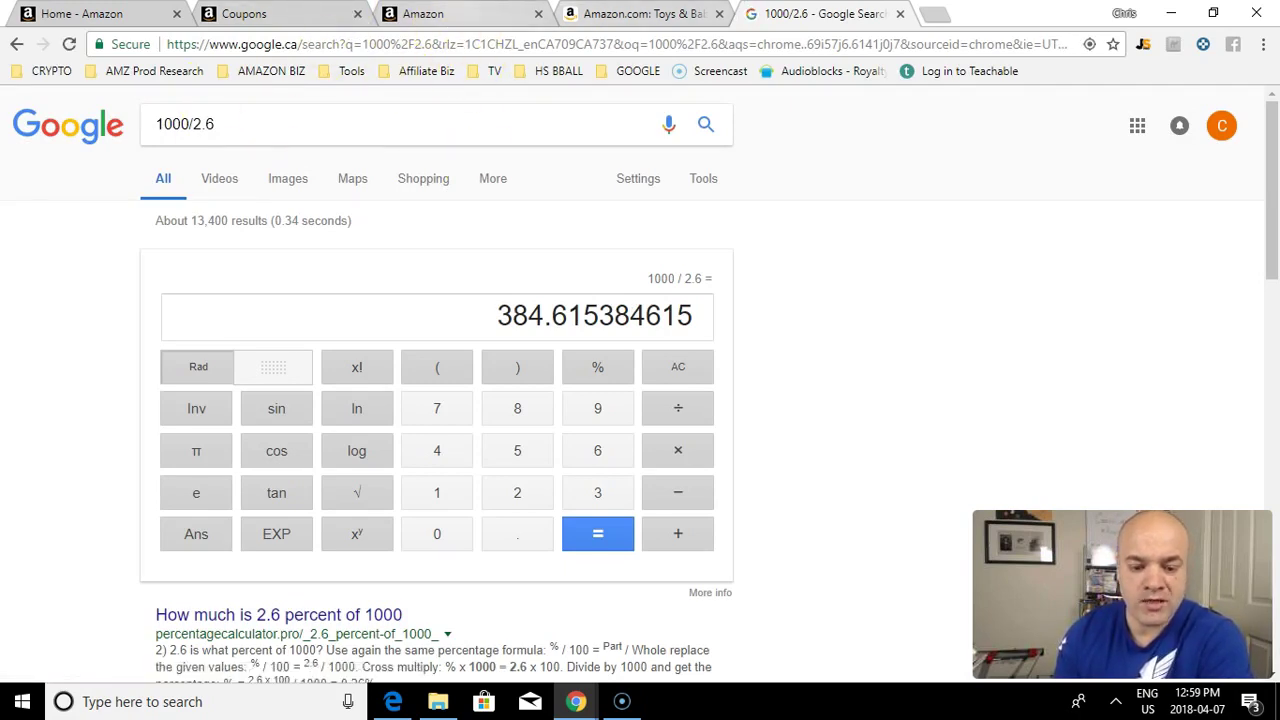
Return to the Seller Central coupons list, review the running coupon's spend and start creating a new coupon
{"action": "left_click", "coordinate": [430, 14]}
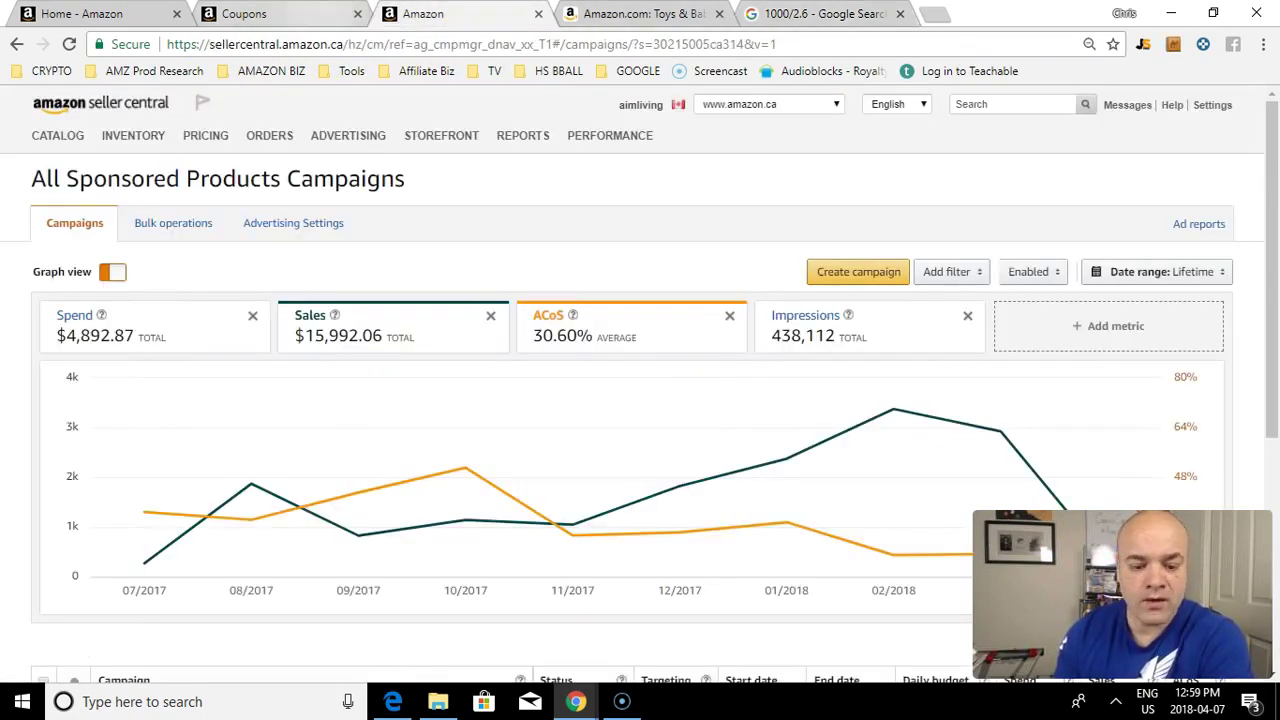
{"action": "left_click", "coordinate": [300, 14]}
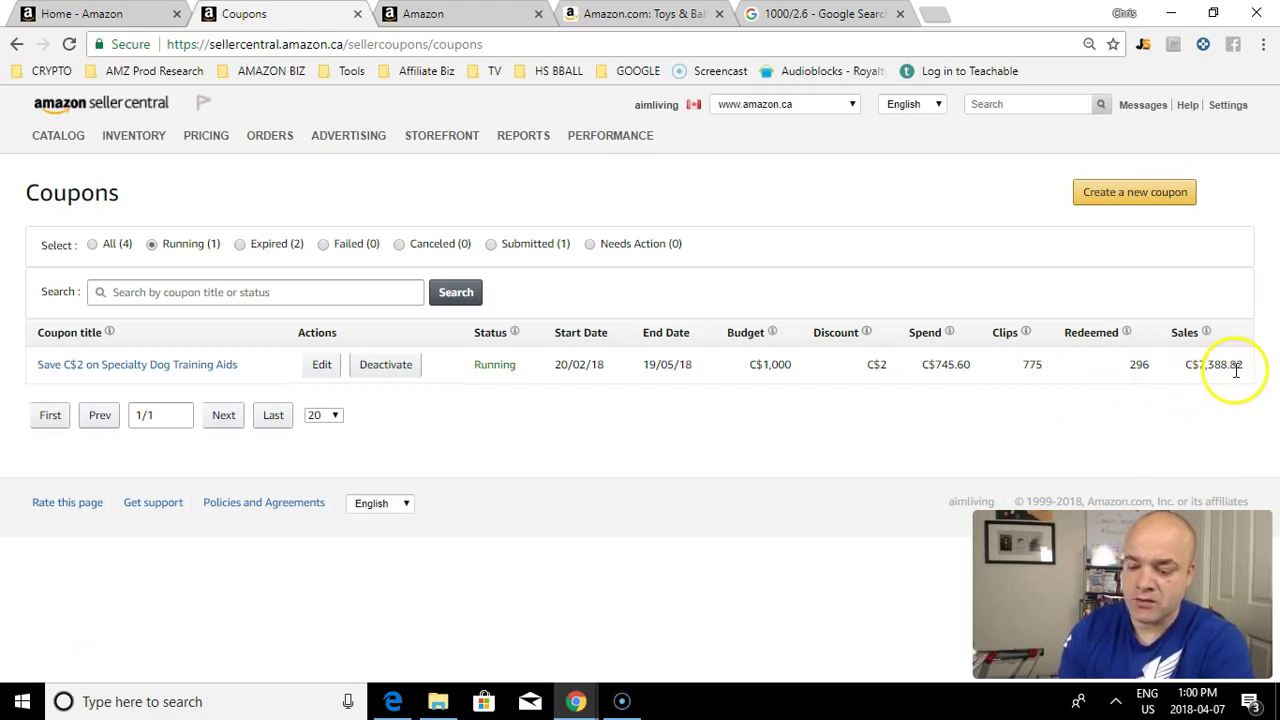
{"action": "mouse_move", "coordinate": [949, 336]}
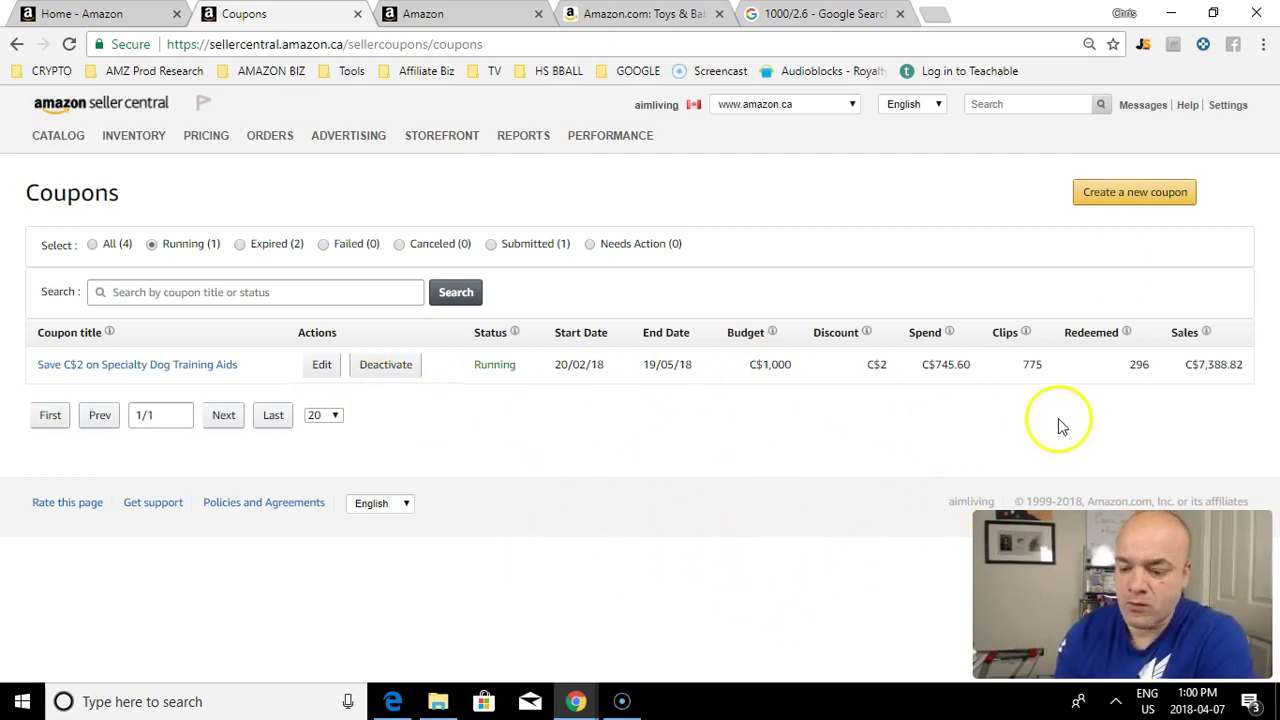
{"action": "left_click", "coordinate": [1146, 199]}
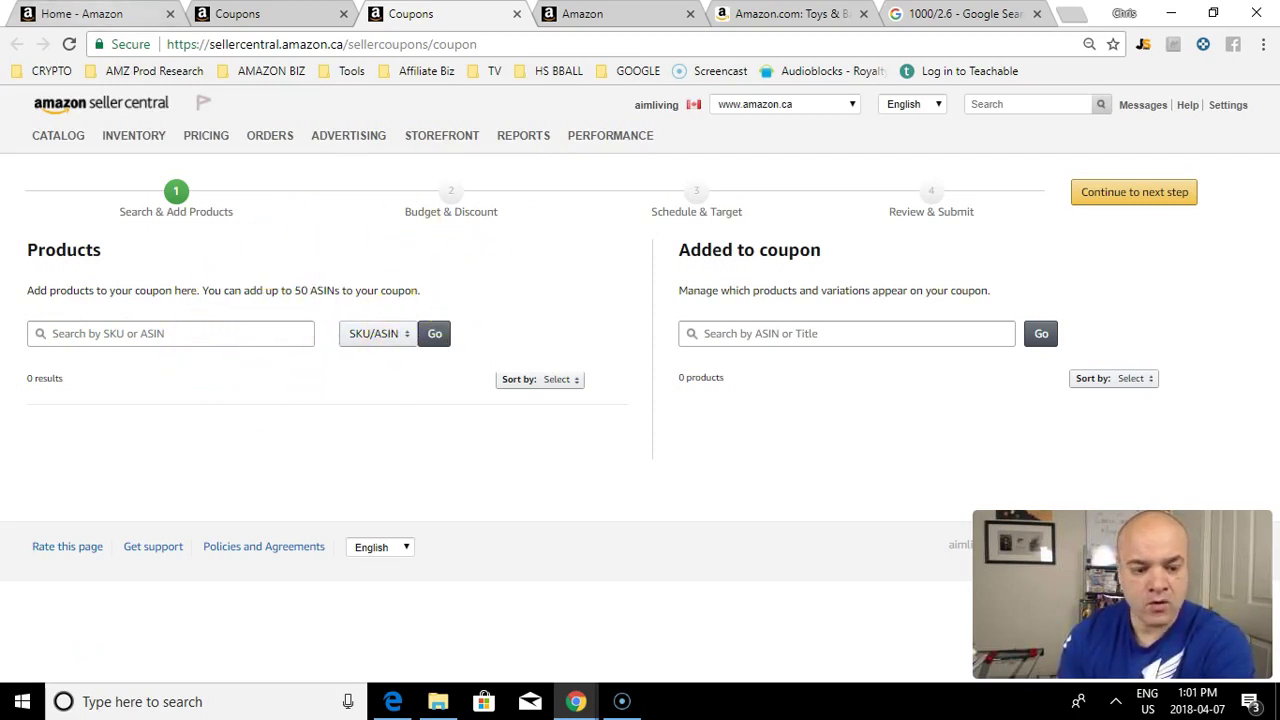
Open the Manage Inventory list from the Seller Central home page and show 250 results per page
{"action": "left_click", "coordinate": [85, 13]}
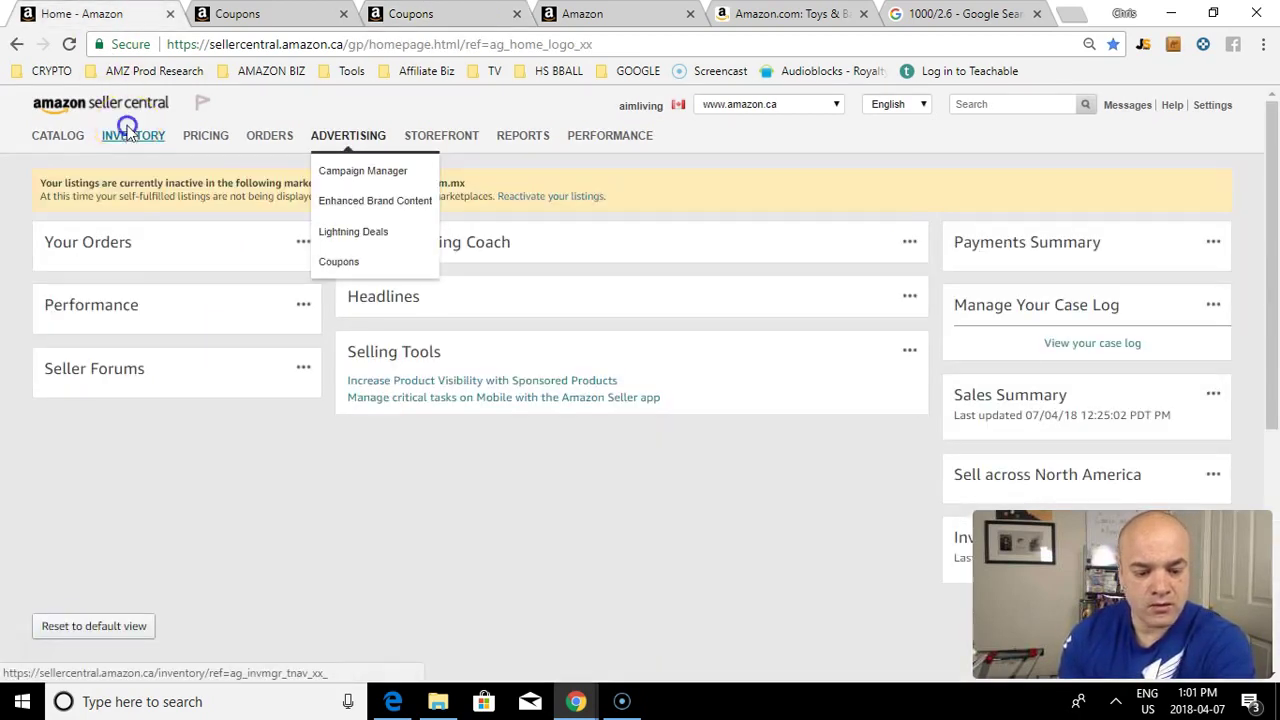
{"action": "mouse_move", "coordinate": [127, 135]}
{"action": "left_click", "coordinate": [129, 171]}
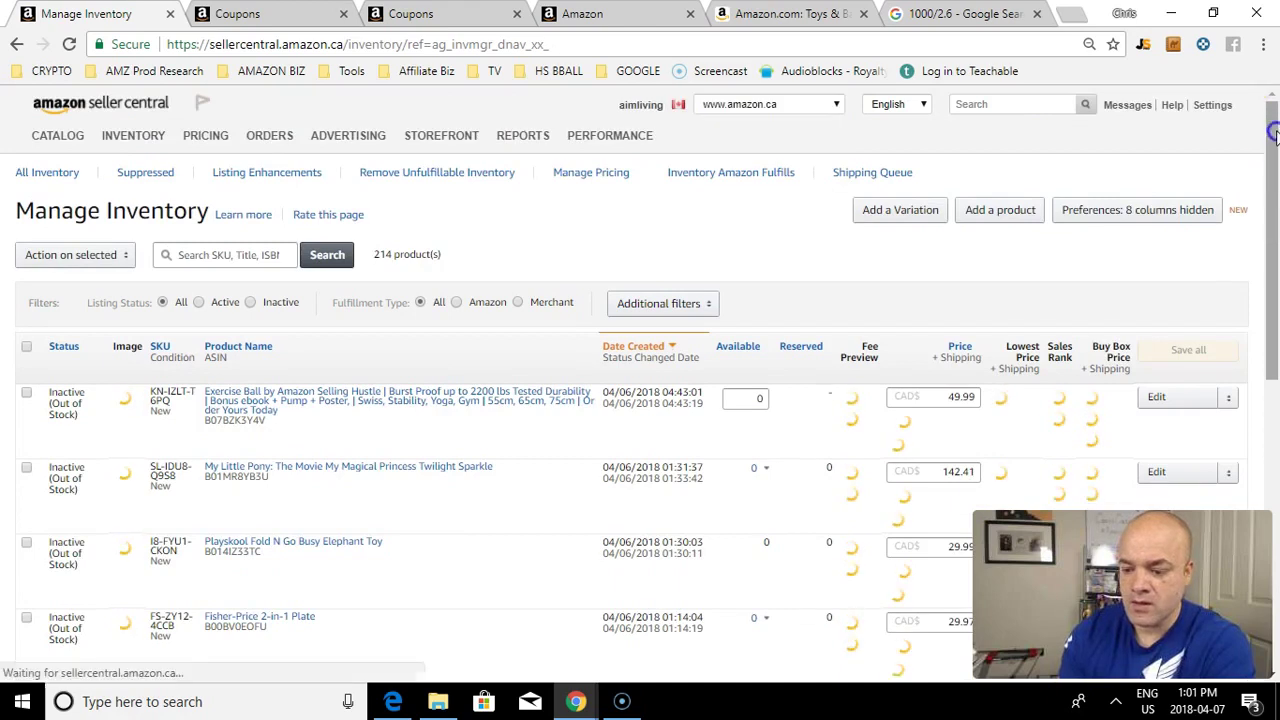
{"action": "left_click_drag", "start_coordinate": [1276, 128], "coordinate": [1274, 363]}
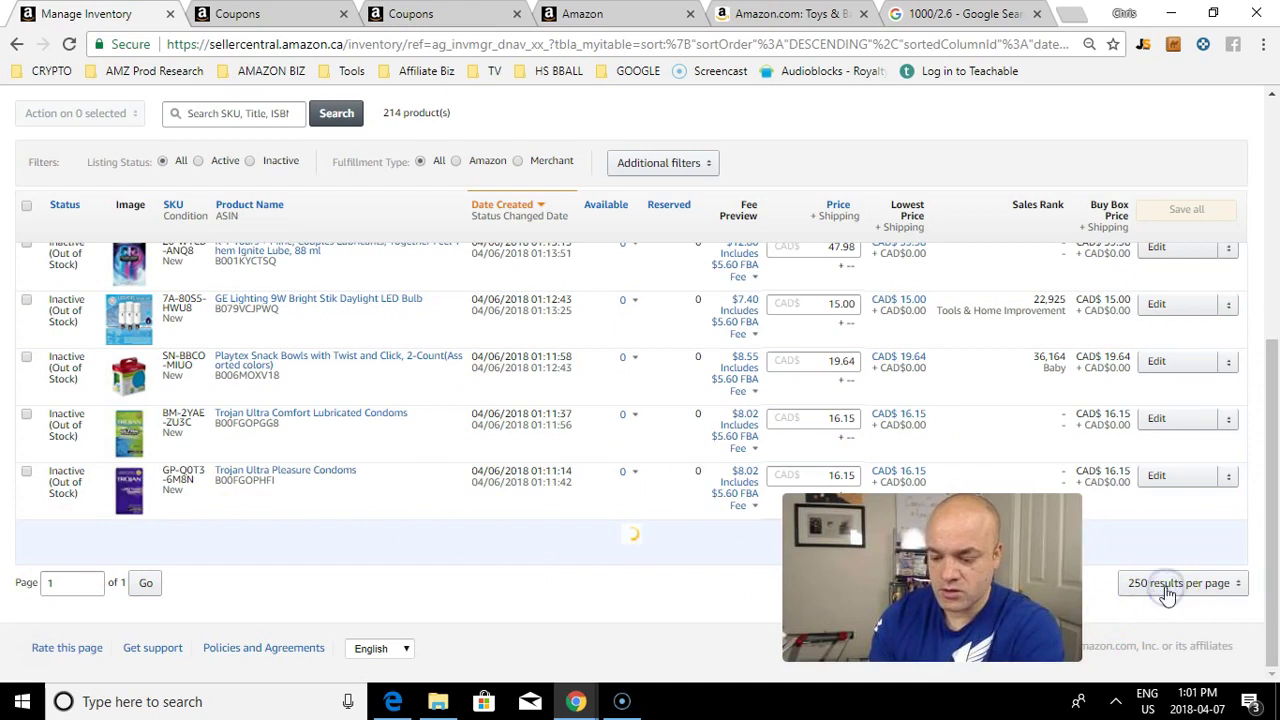
Find the Kikkerland Head Massager, Copper in the inventory list and copy its ASIN
{"action": "left_click_drag", "start_coordinate": [1272, 152], "coordinate": [1272, 168]}
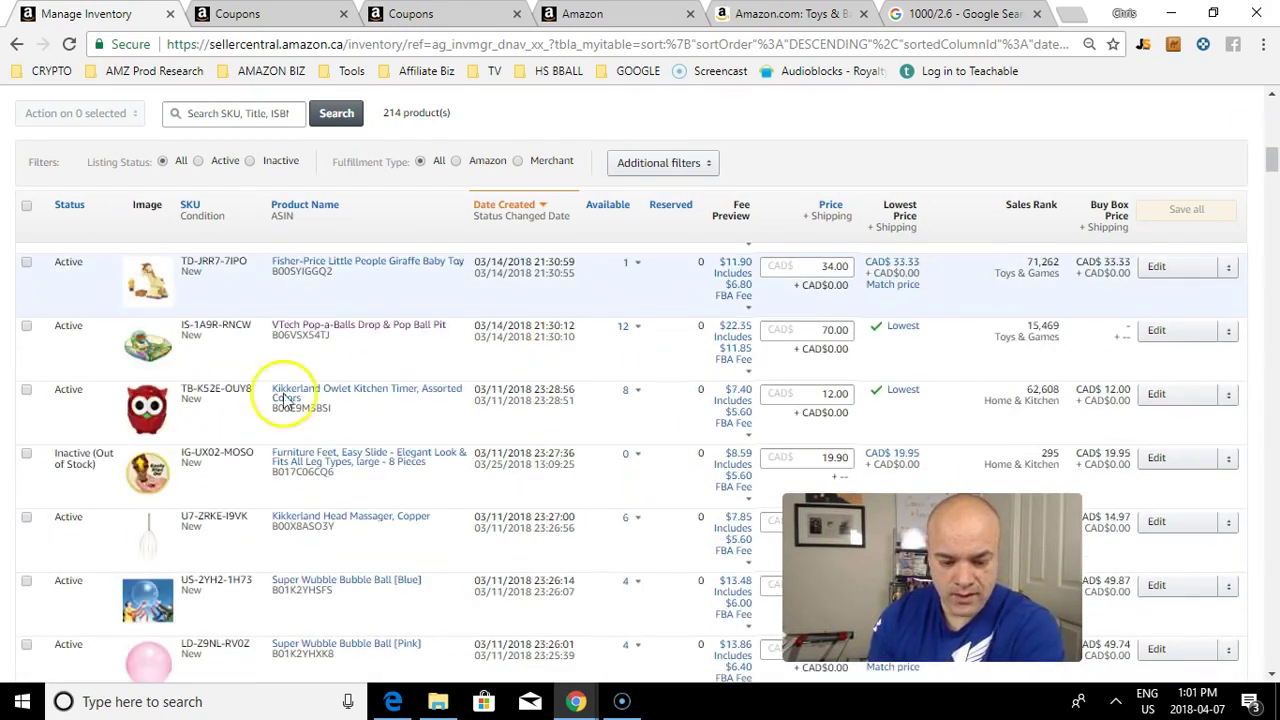
{"action": "scroll", "coordinate": [474, 517], "scroll_direction": "up", "scroll_amount": 3}
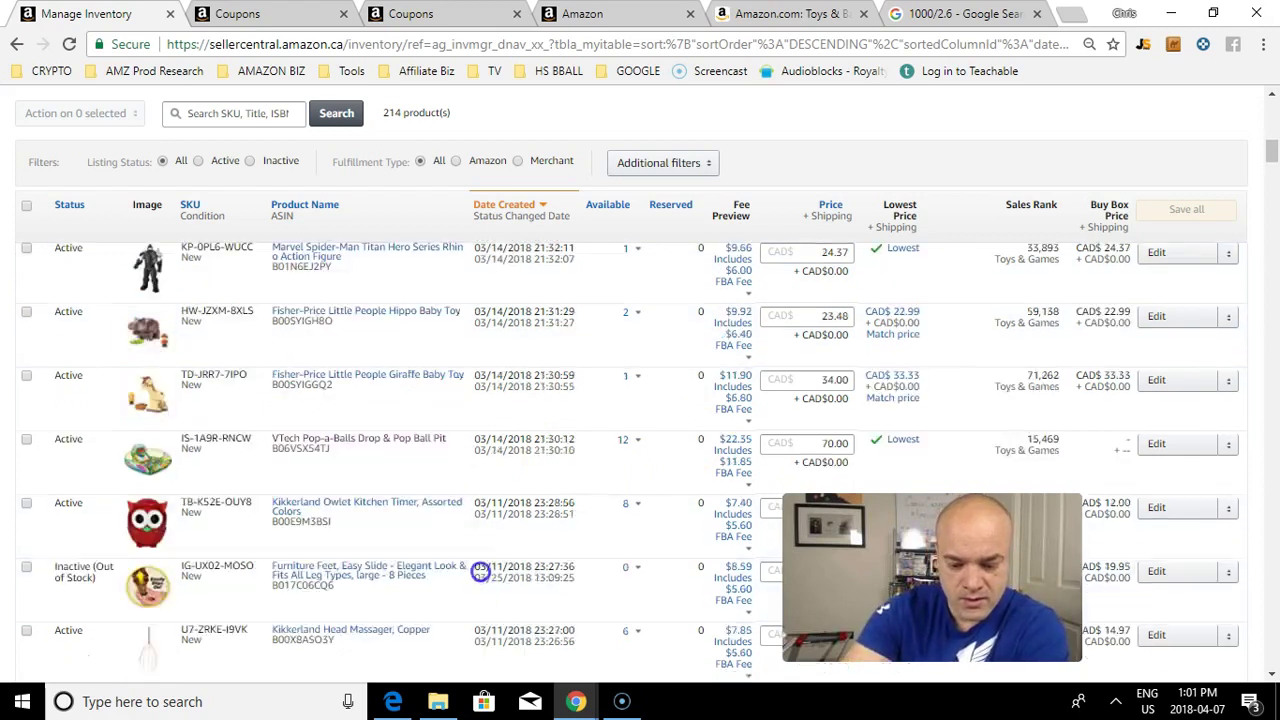
{"action": "scroll", "coordinate": [443, 441], "scroll_direction": "down", "scroll_amount": 3}
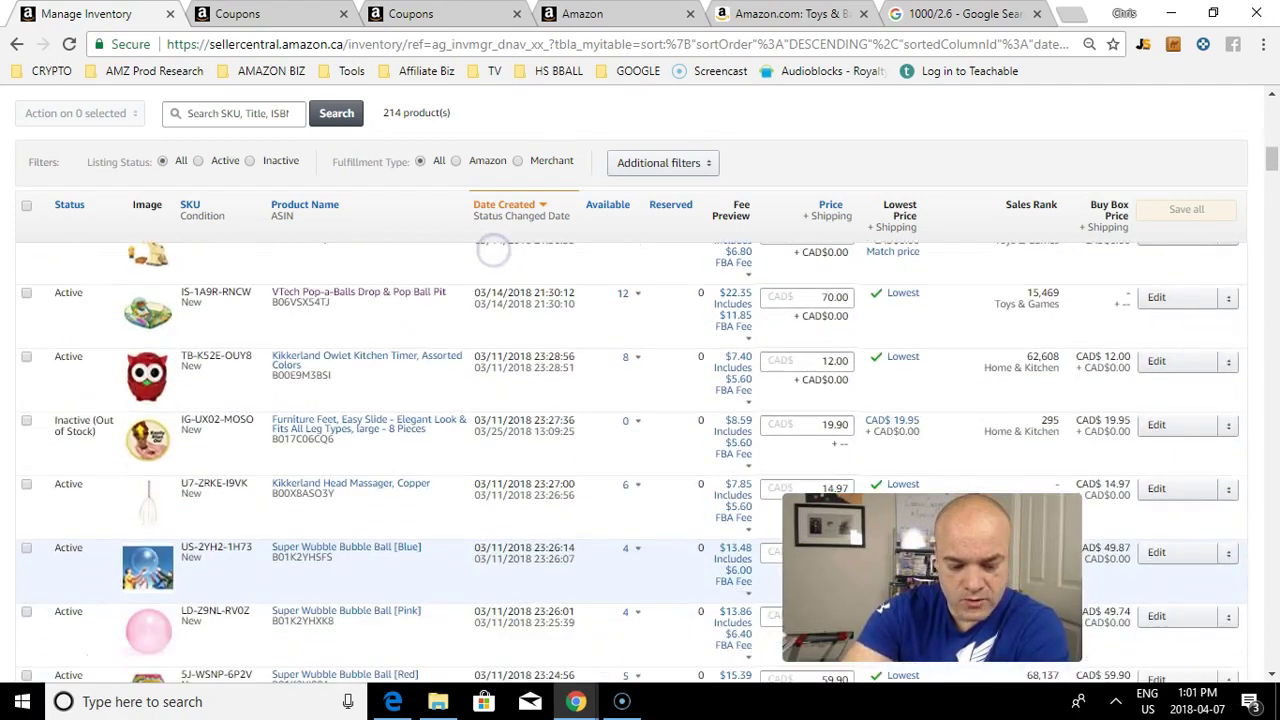
{"action": "scroll", "coordinate": [495, 525], "scroll_direction": "down", "scroll_amount": 1}
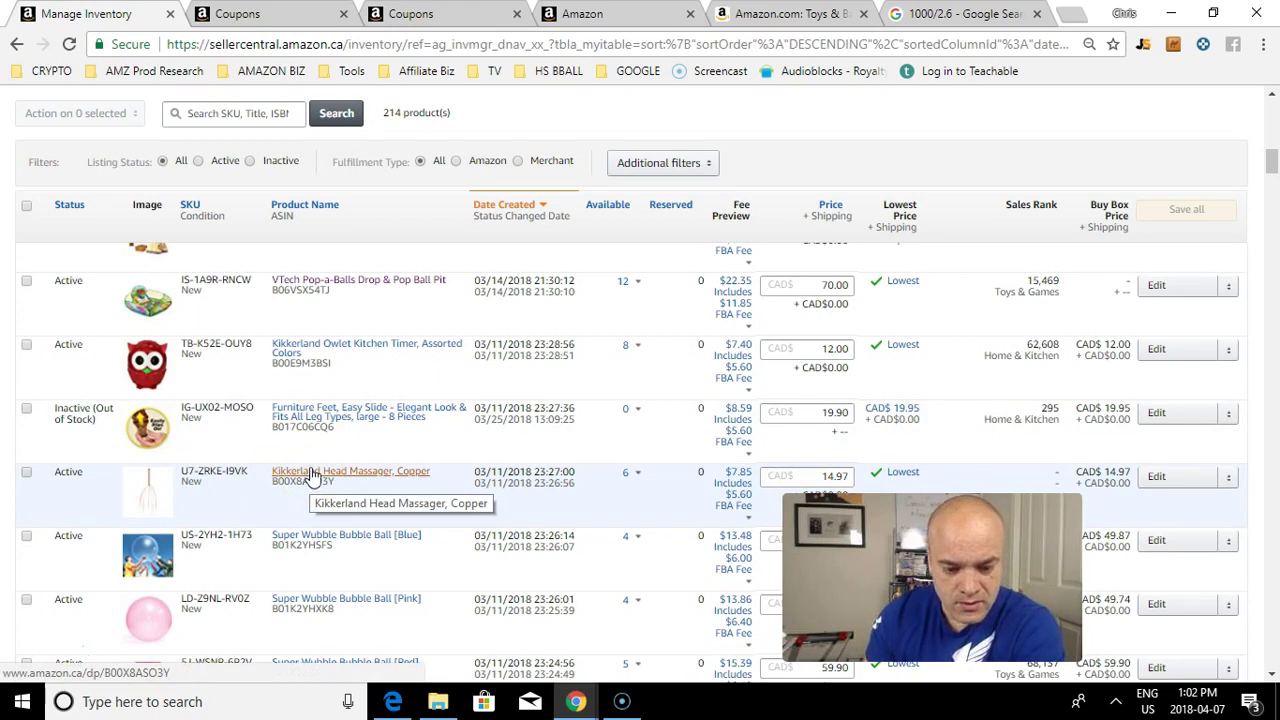
{"action": "double_click", "coordinate": [303, 481]}
{"action": "key", "text": "ctrl+c"}
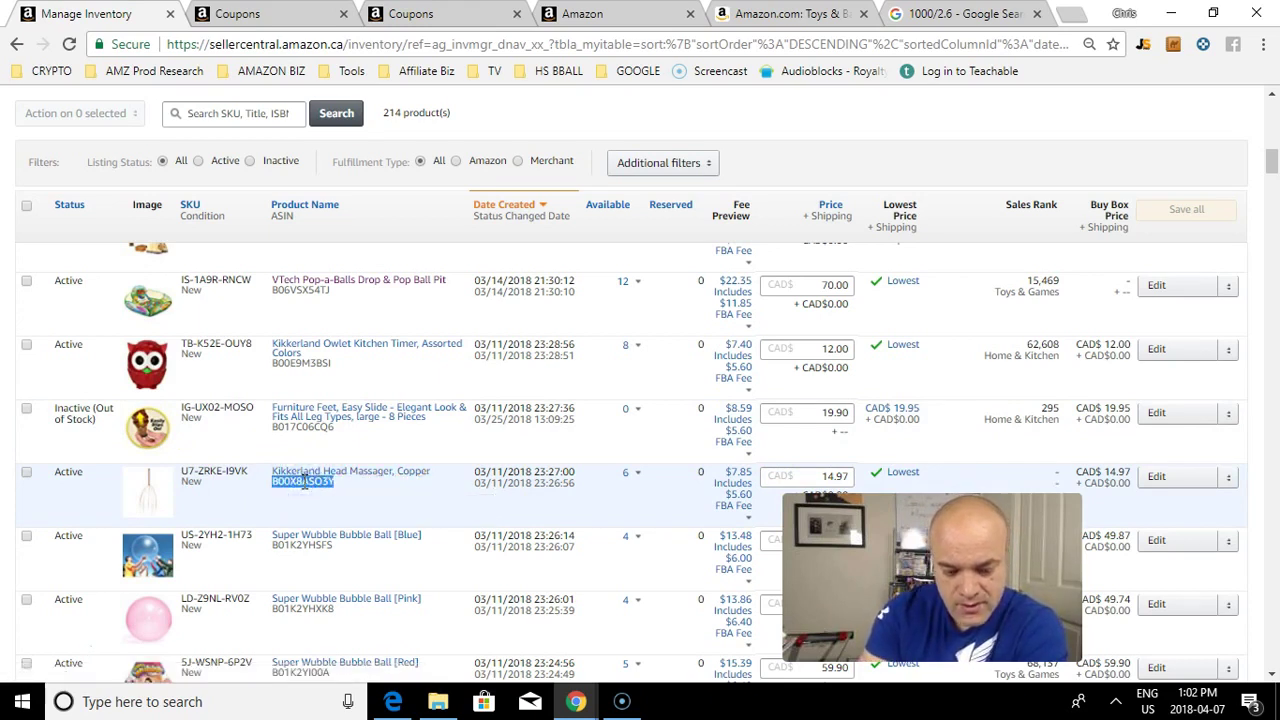
Search for products to add to the new coupon using the copied ASIN B00X8ASO3Y
{"action": "left_click", "coordinate": [410, 14]}
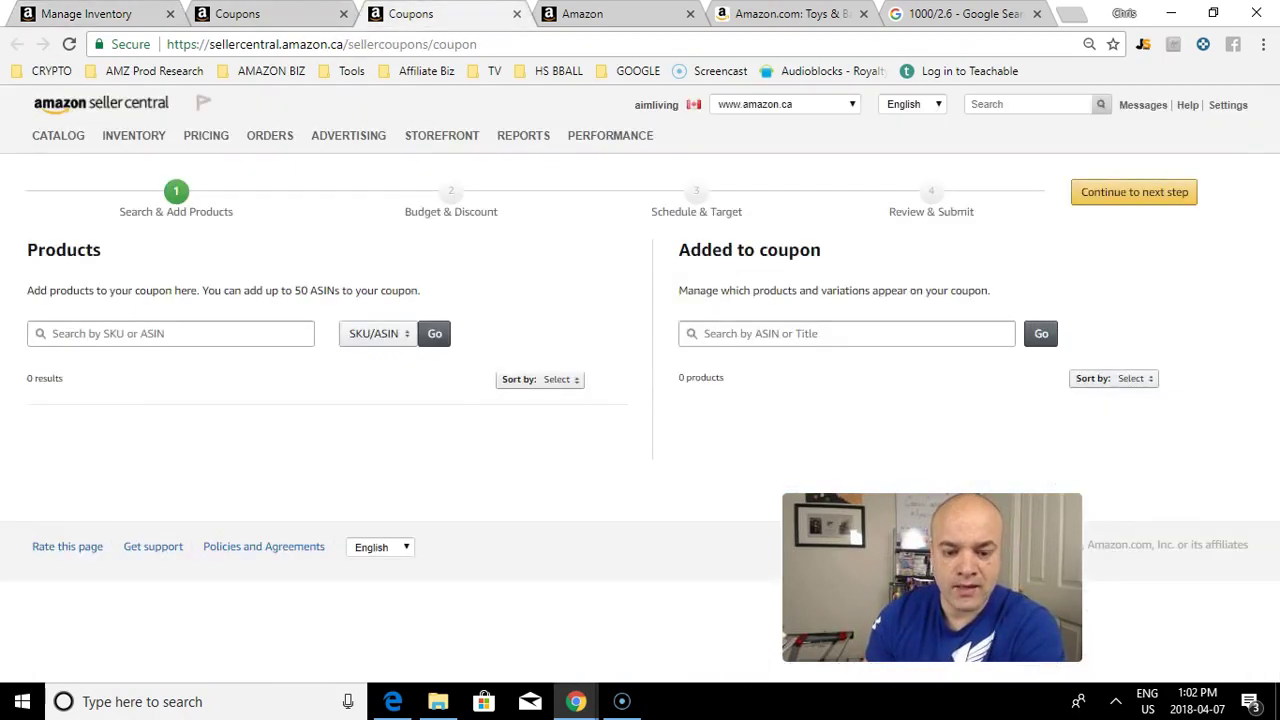
{"action": "left_click", "coordinate": [280, 14]}
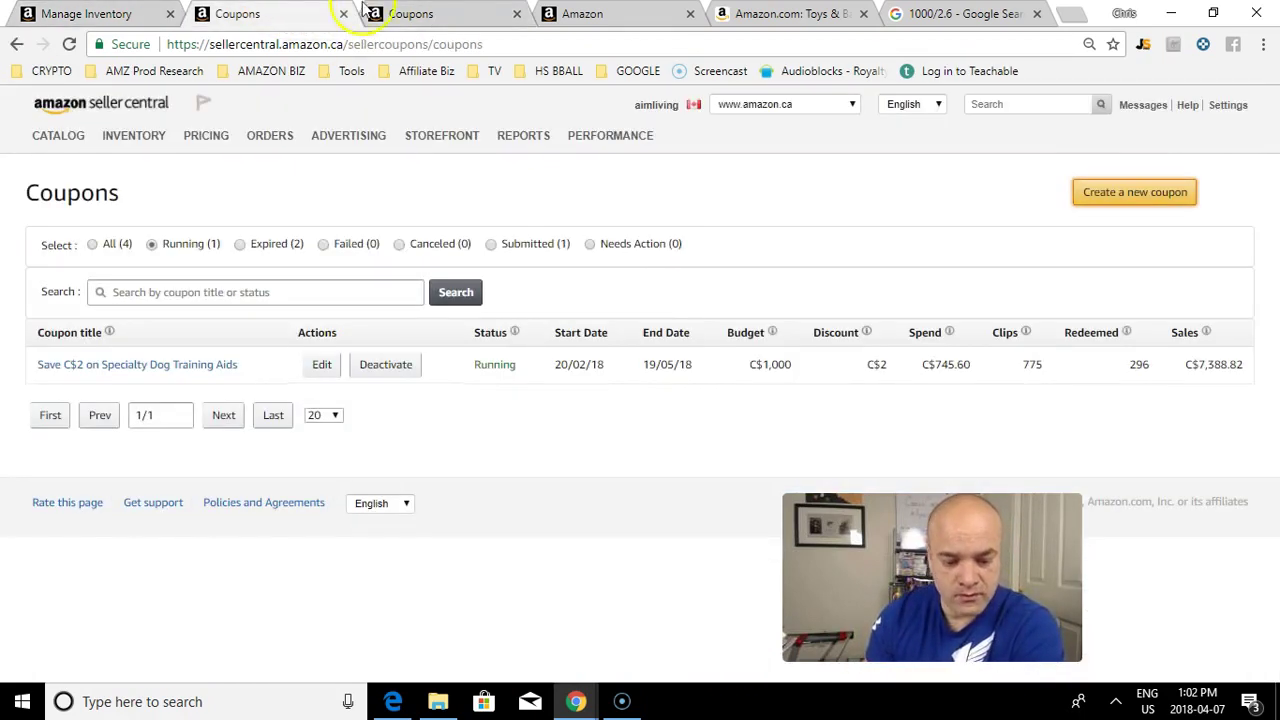
{"action": "left_click", "coordinate": [405, 14]}
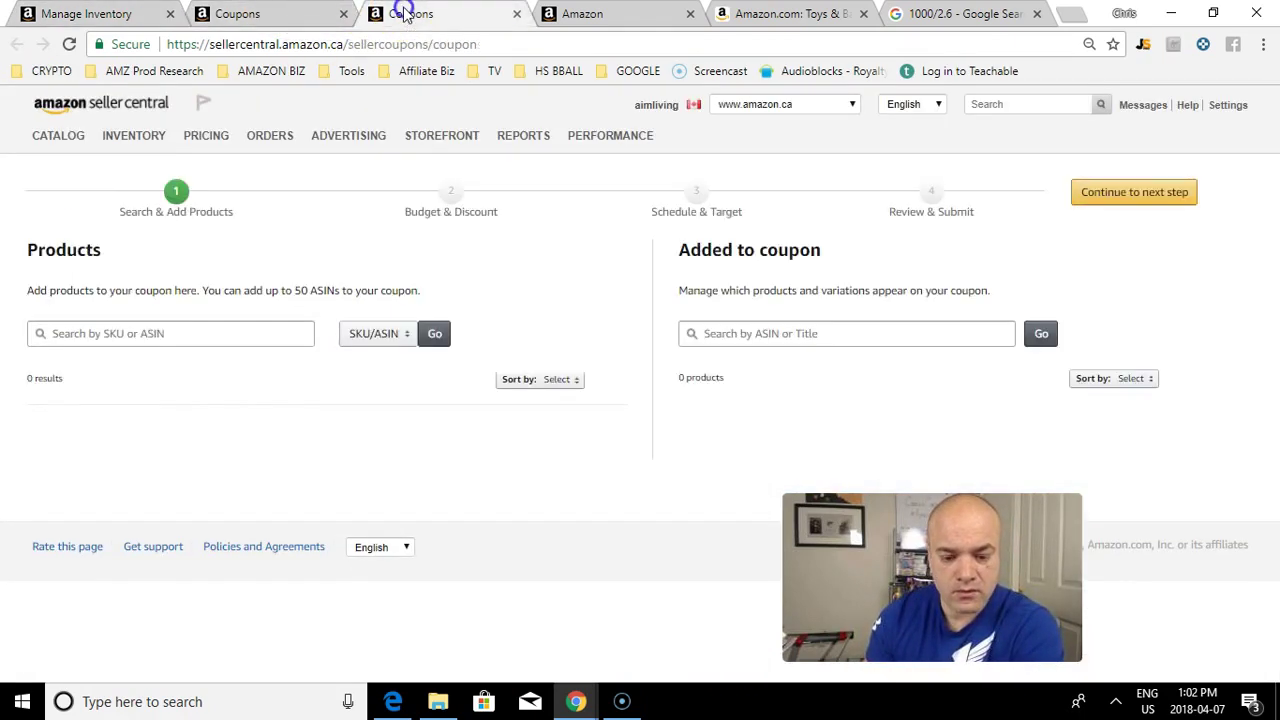
{"action": "left_click", "coordinate": [172, 333]}
{"action": "key", "text": "ctrl+v"}
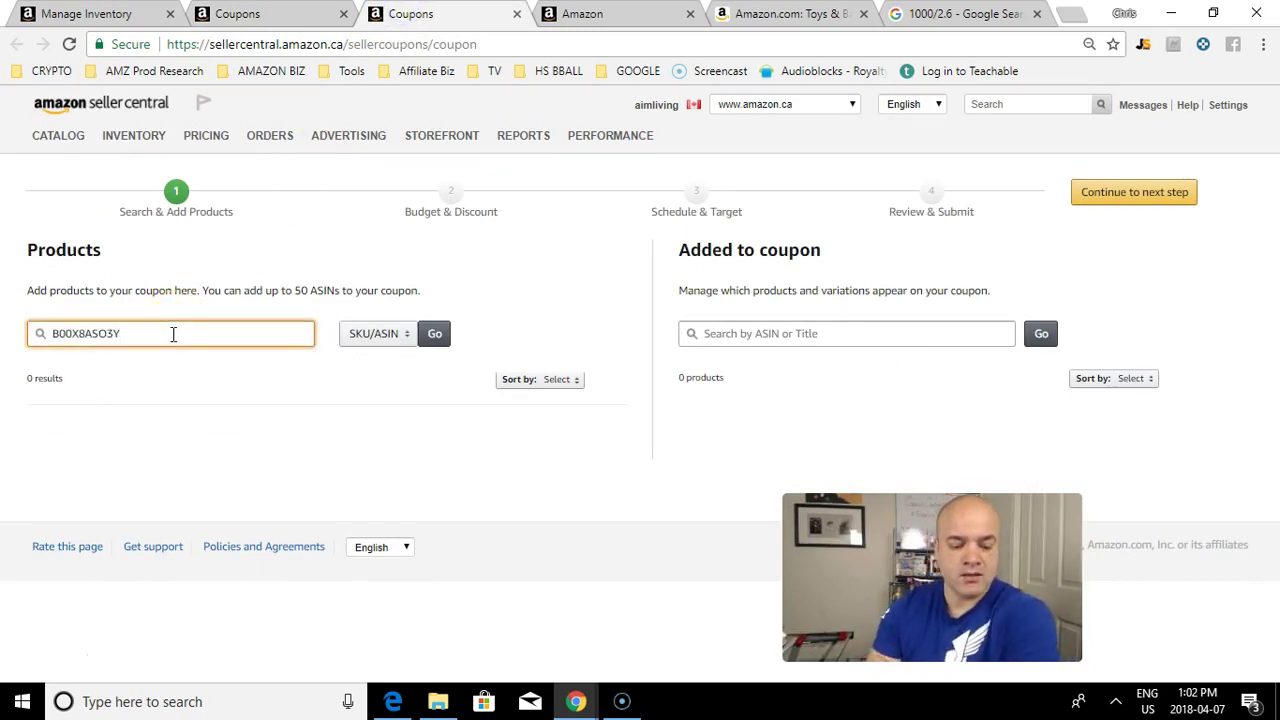
{"action": "left_click", "coordinate": [434, 334]}
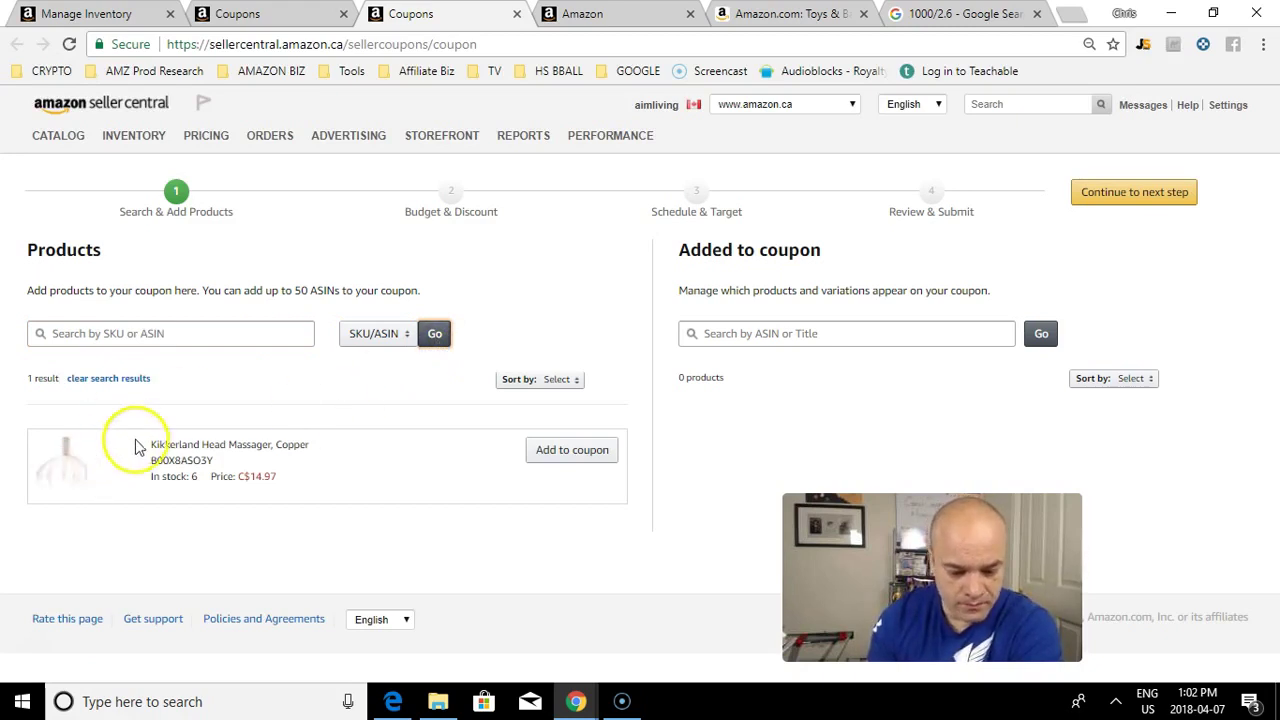
Add the Kikkerland Head Massager, Copper to the coupon and continue to the Budget & Discount stage
{"action": "left_click", "coordinate": [585, 455]}
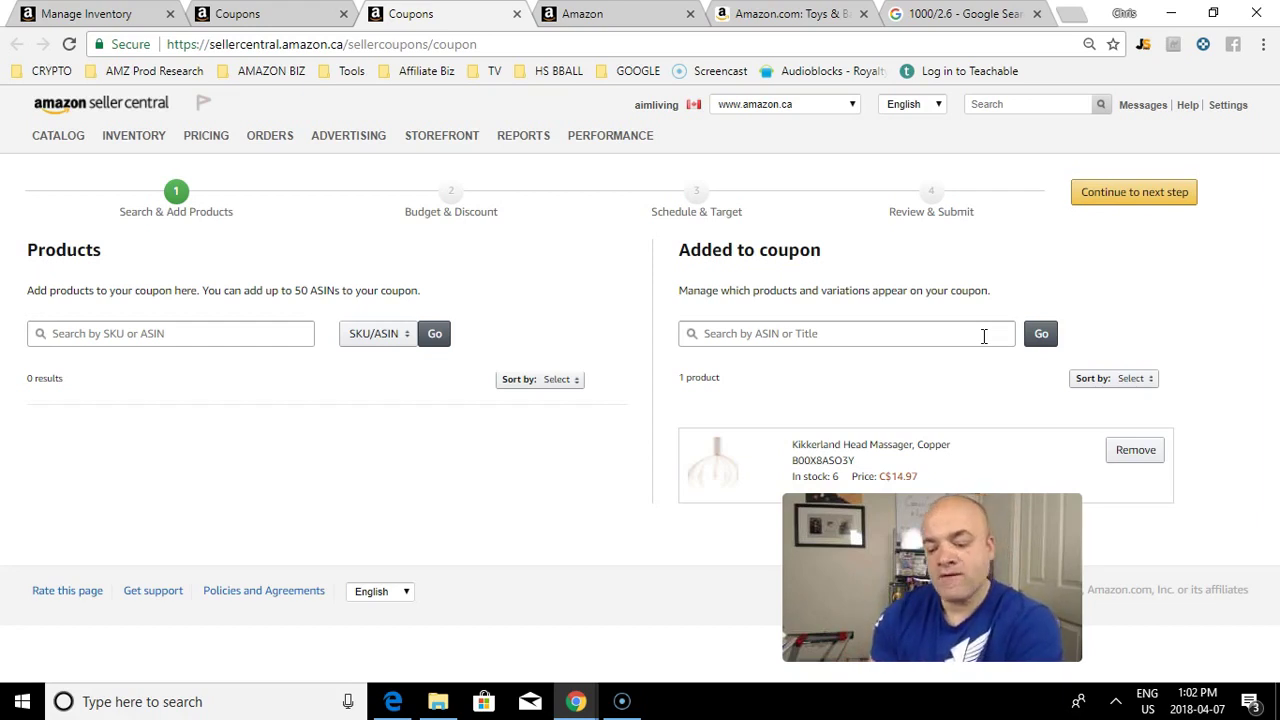
{"action": "left_click", "coordinate": [776, 468]}
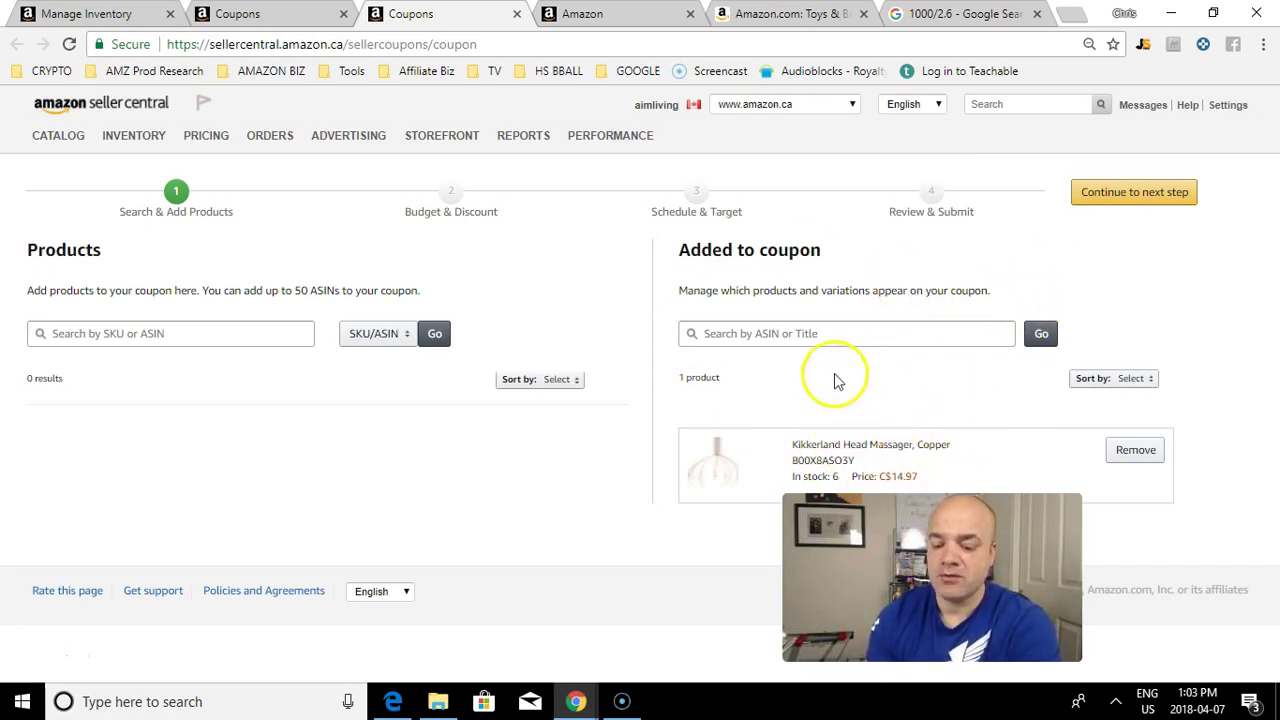
{"action": "left_click", "coordinate": [1110, 194]}
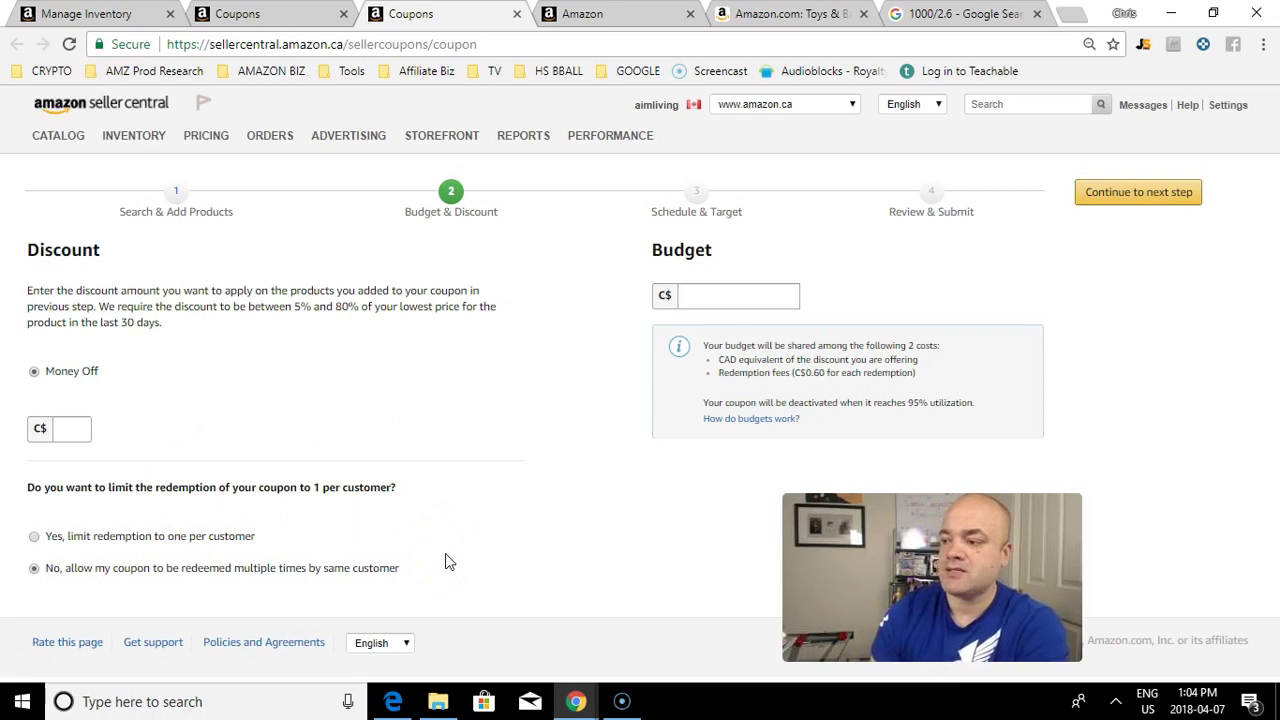
{"action": "left_click", "coordinate": [68, 427]}
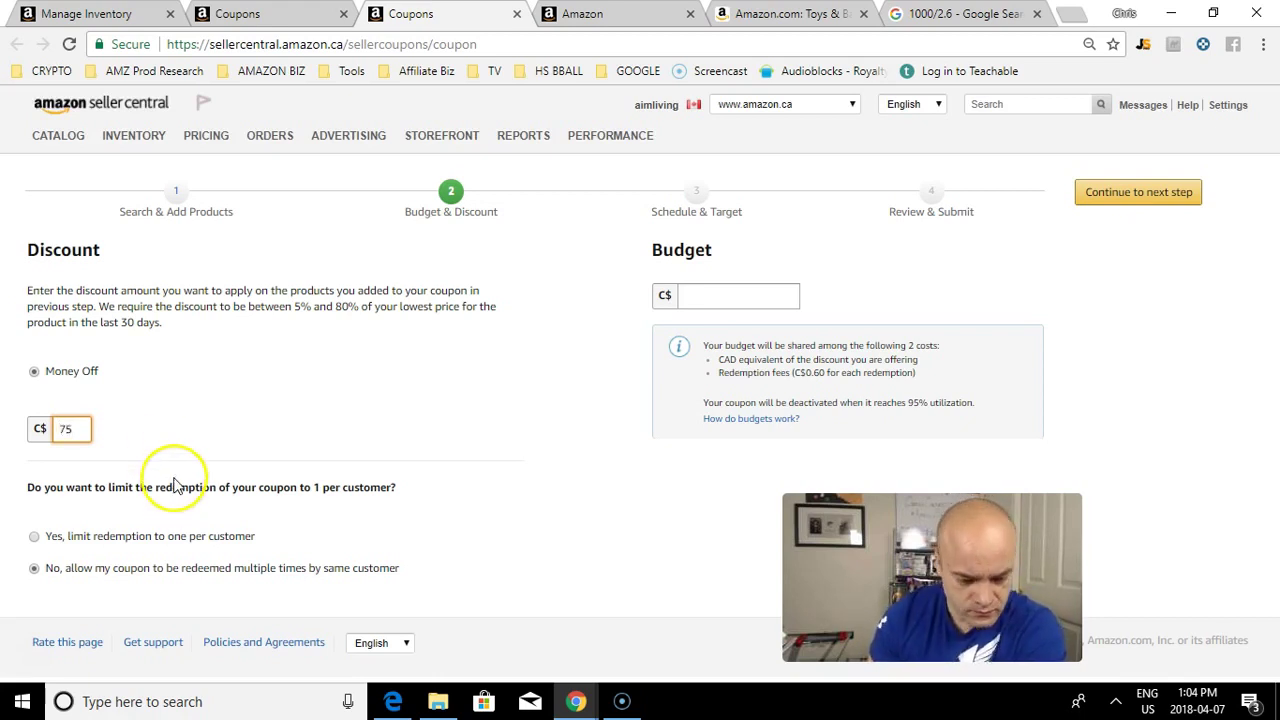
{"action": "left_click", "coordinate": [62, 427]}
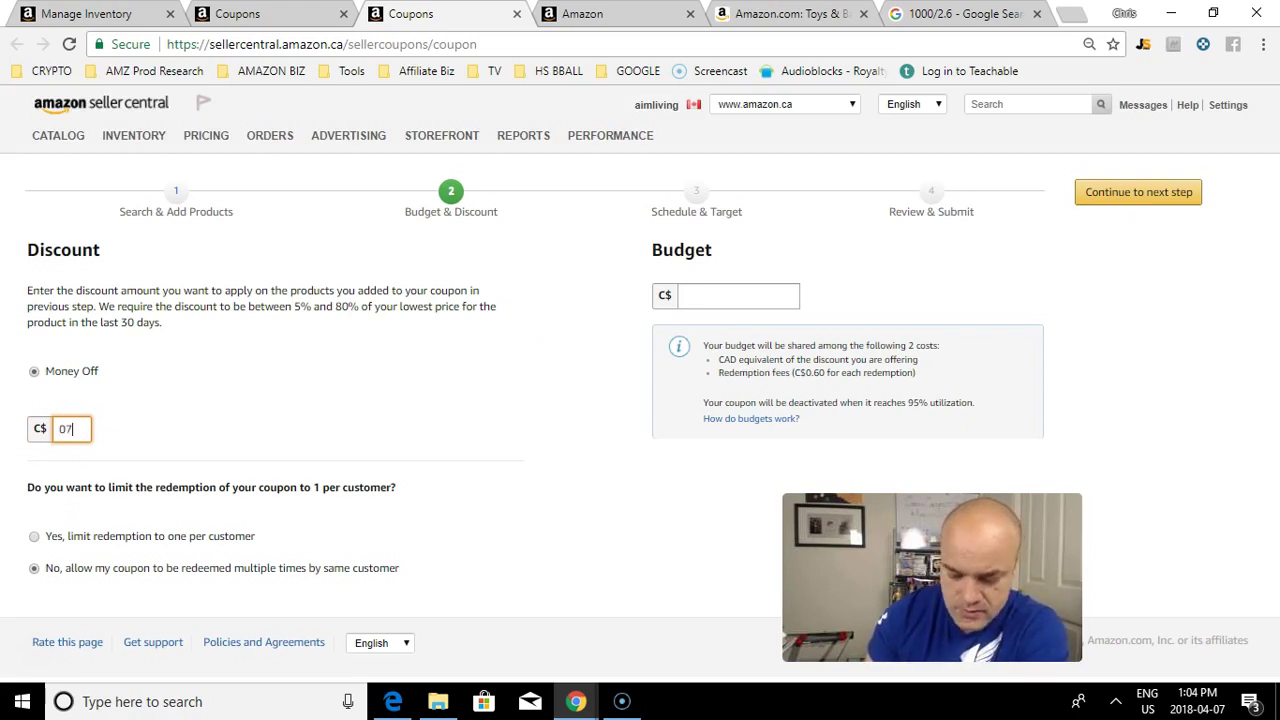
{"action": "key", "text": "BackSpace"}
{"action": "key", "text": "BackSpace"}
{"action": "key", "text": "BackSpace"}
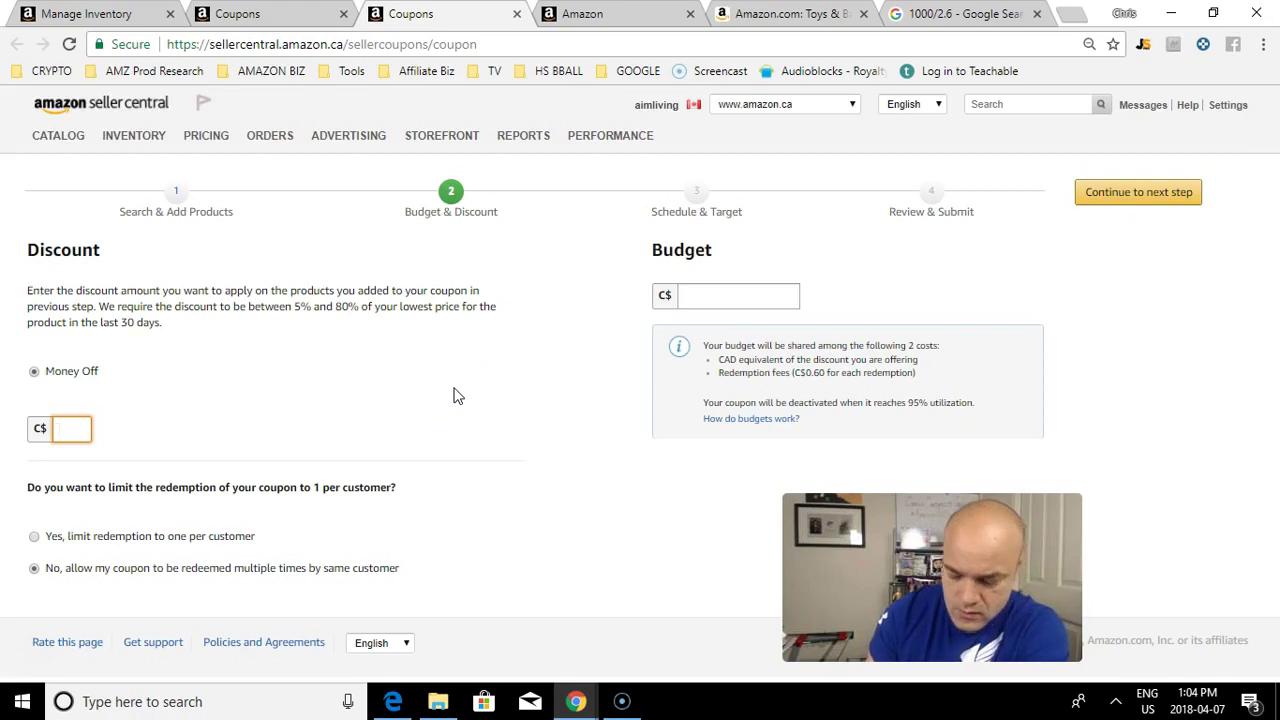
{"action": "type", "text": "75"}
Set the coupon's Money Off discount to C$1
{"action": "key", "text": "BackSpace"}
{"action": "key", "text": "BackSpace"}
{"action": "type", "text": "1"}
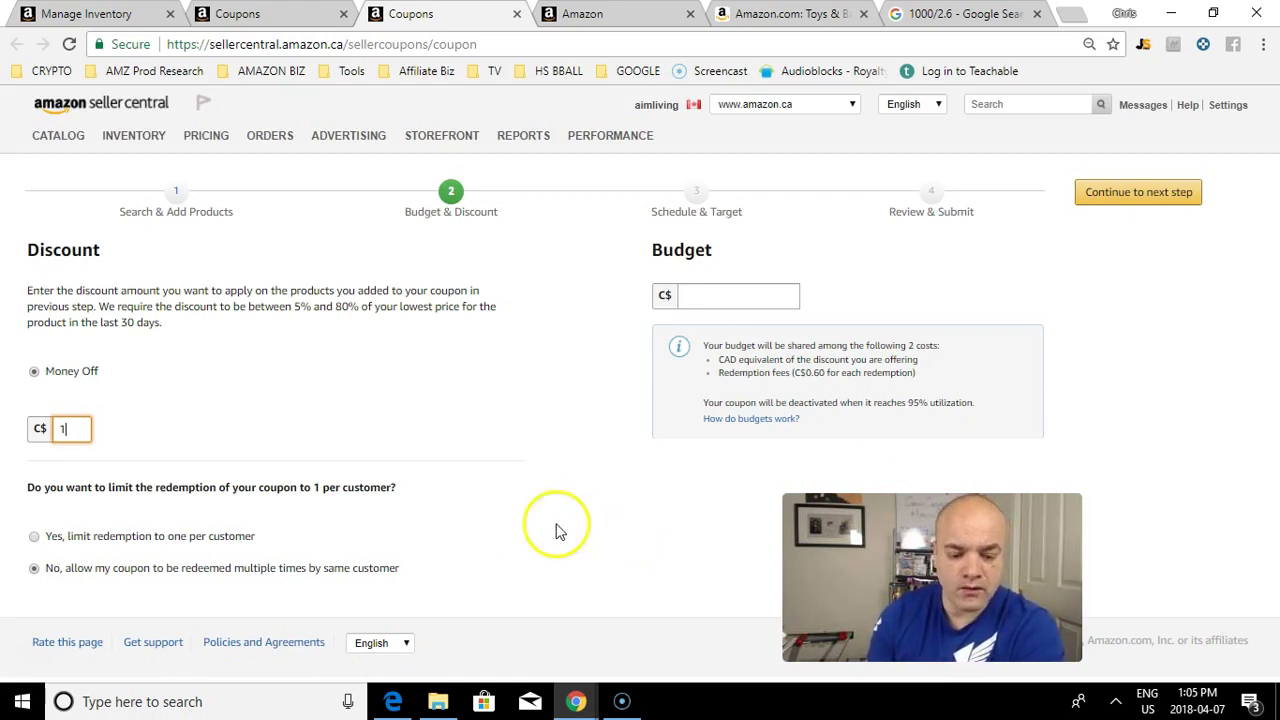
Set the coupon budget to C$16 and continue to the Schedule & Target stage
{"action": "left_click", "coordinate": [708, 298]}
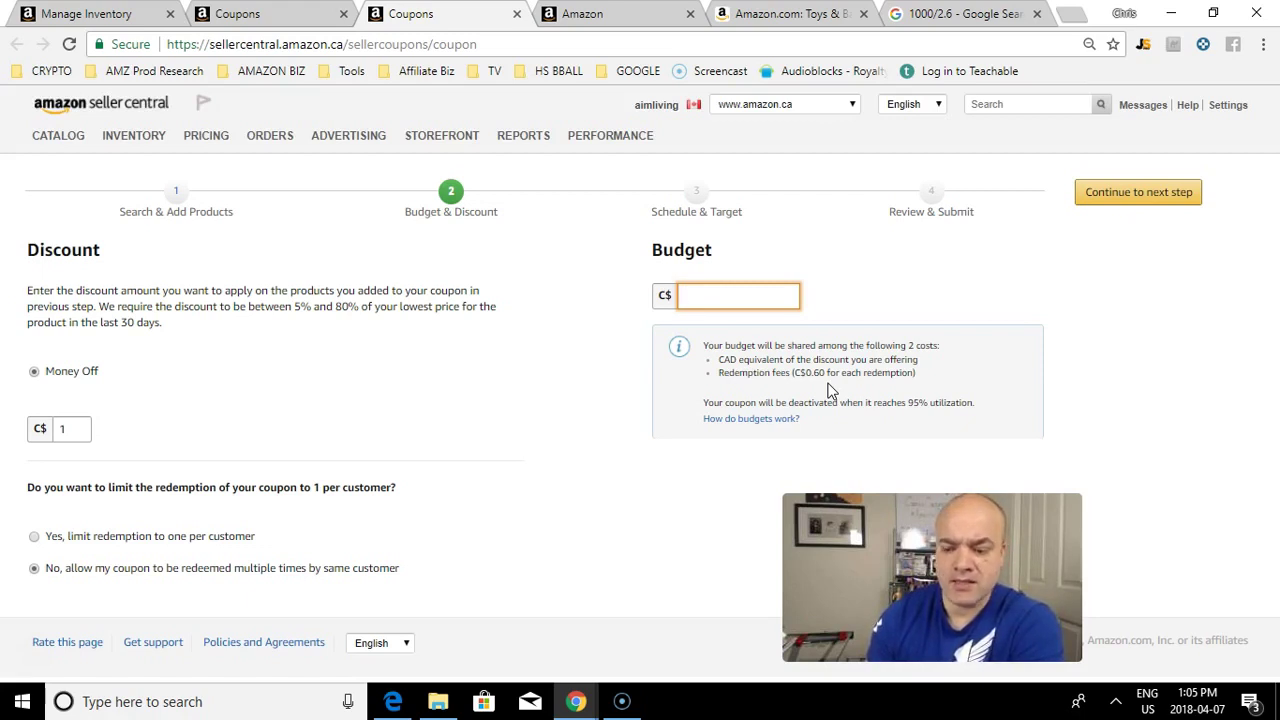
{"action": "left_click", "coordinate": [735, 291]}
{"action": "type", "text": "20"}
{"action": "key", "text": "BackSpace"}
{"action": "key", "text": "BackSpace"}
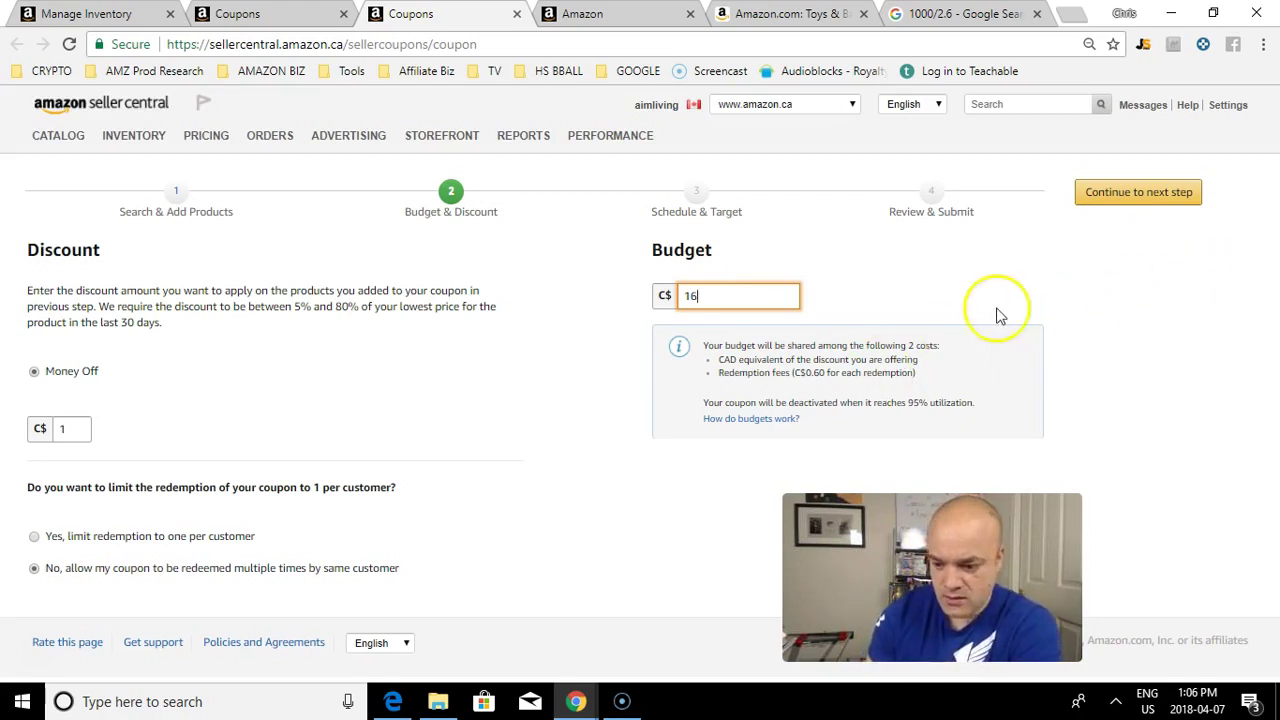
{"action": "left_click", "coordinate": [1112, 195]}
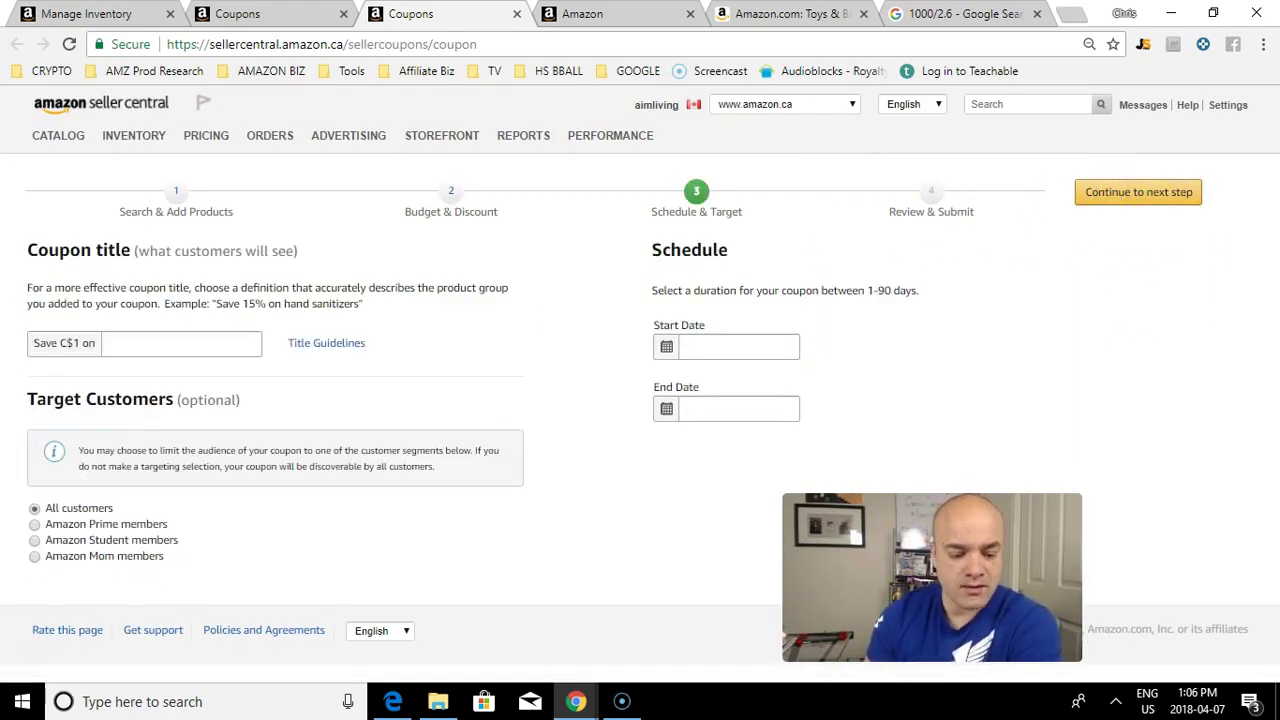
Title the coupon "His and Hers Massage Tools" so it completes the "Save C$1 on" wording customers will see
{"action": "left_click", "coordinate": [115, 344]}
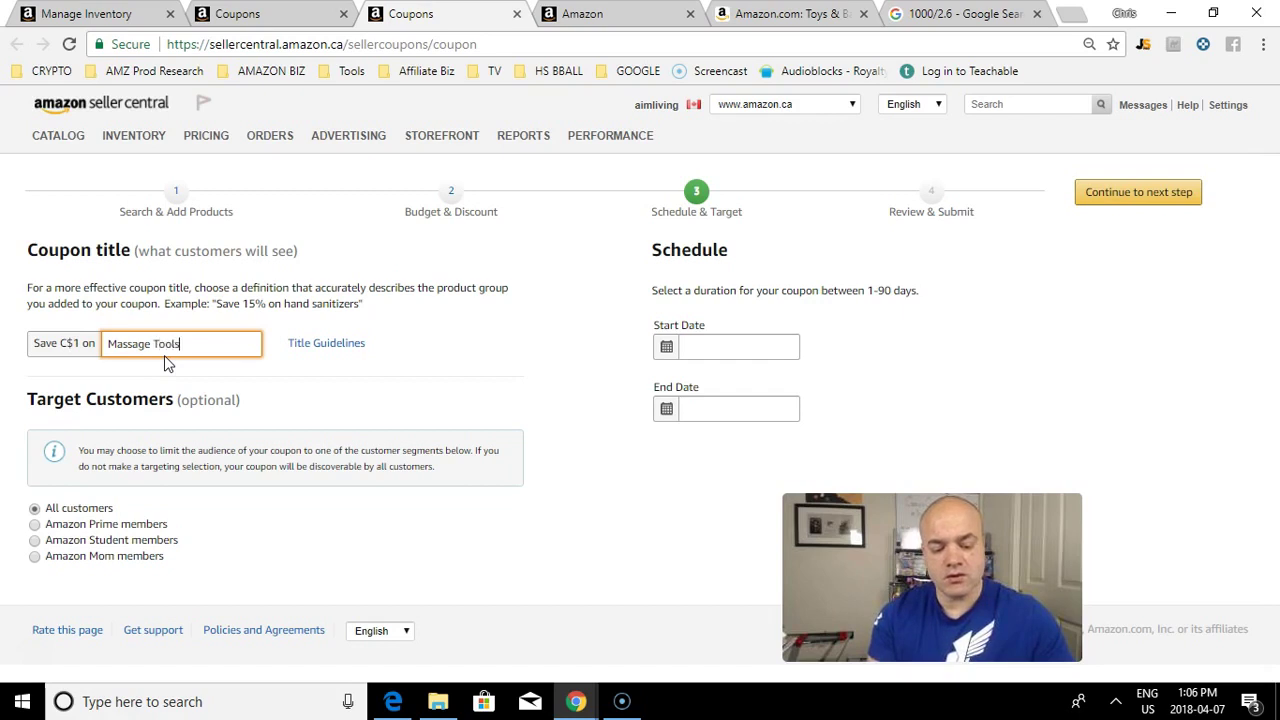
{"action": "key", "text": "Home"}
{"action": "type", "text": "His "}
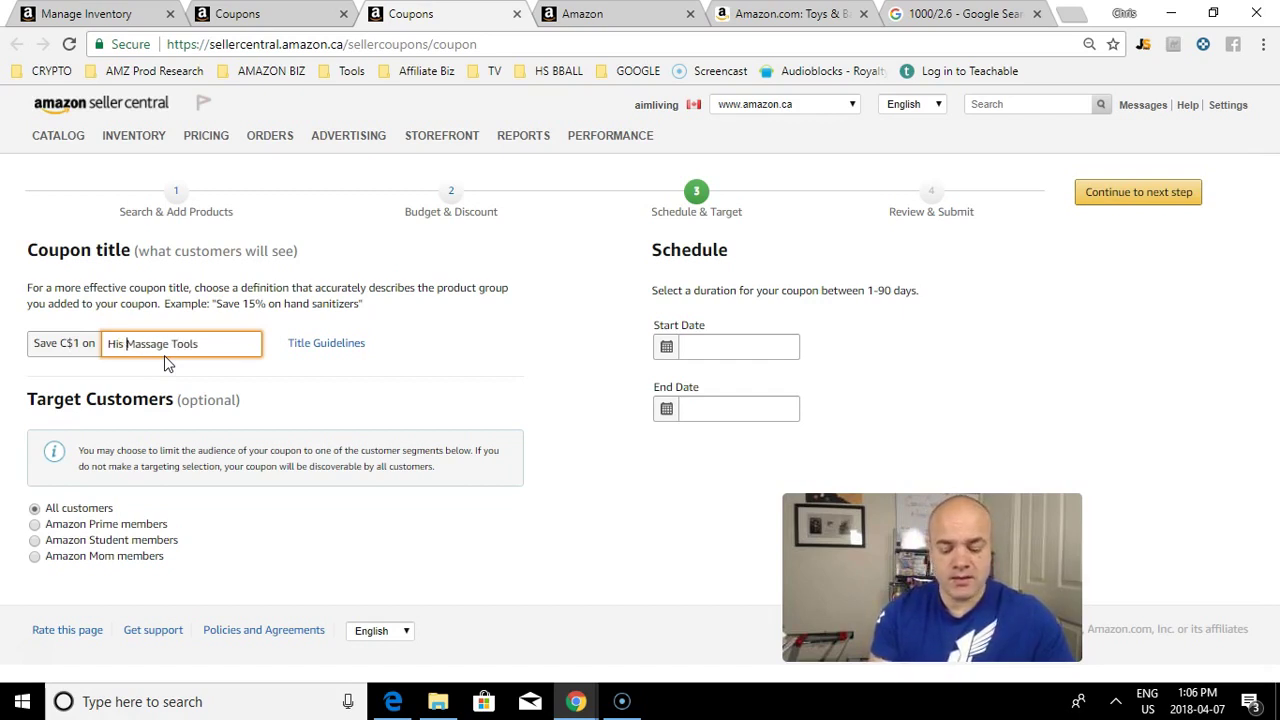
{"action": "type", "text": "and Hers"}
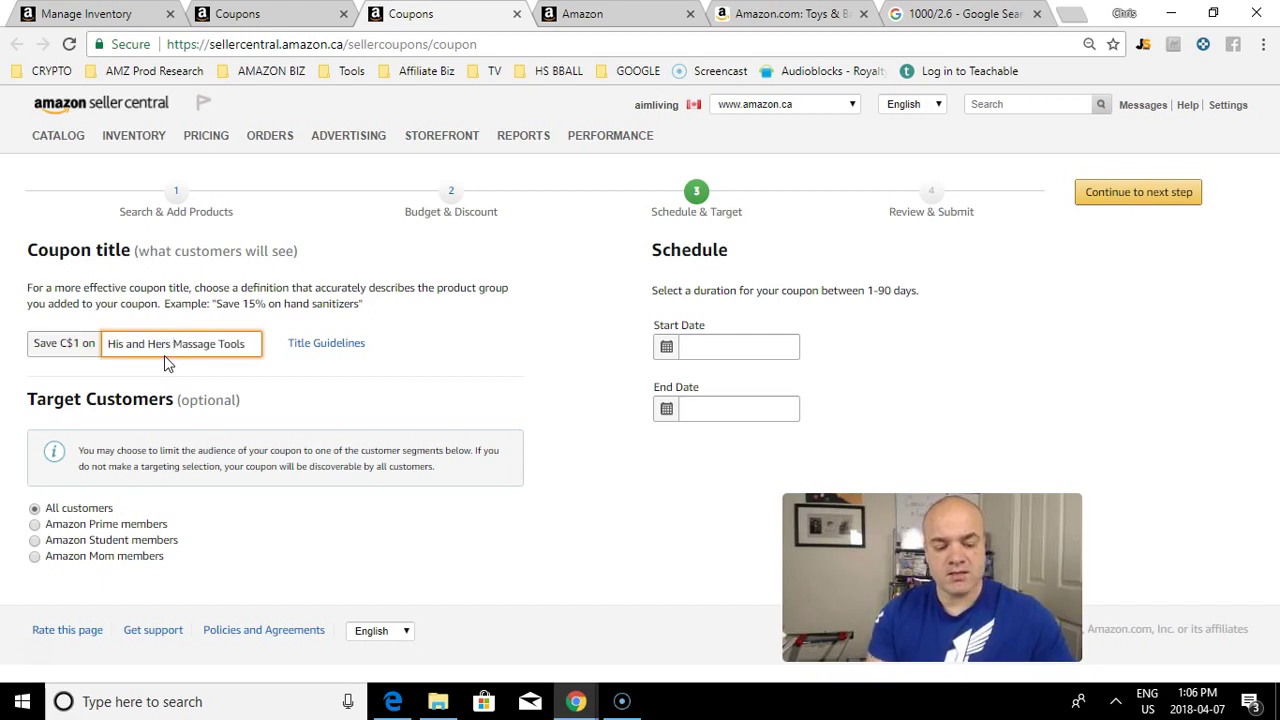
{"action": "left_click", "coordinate": [238, 346]}
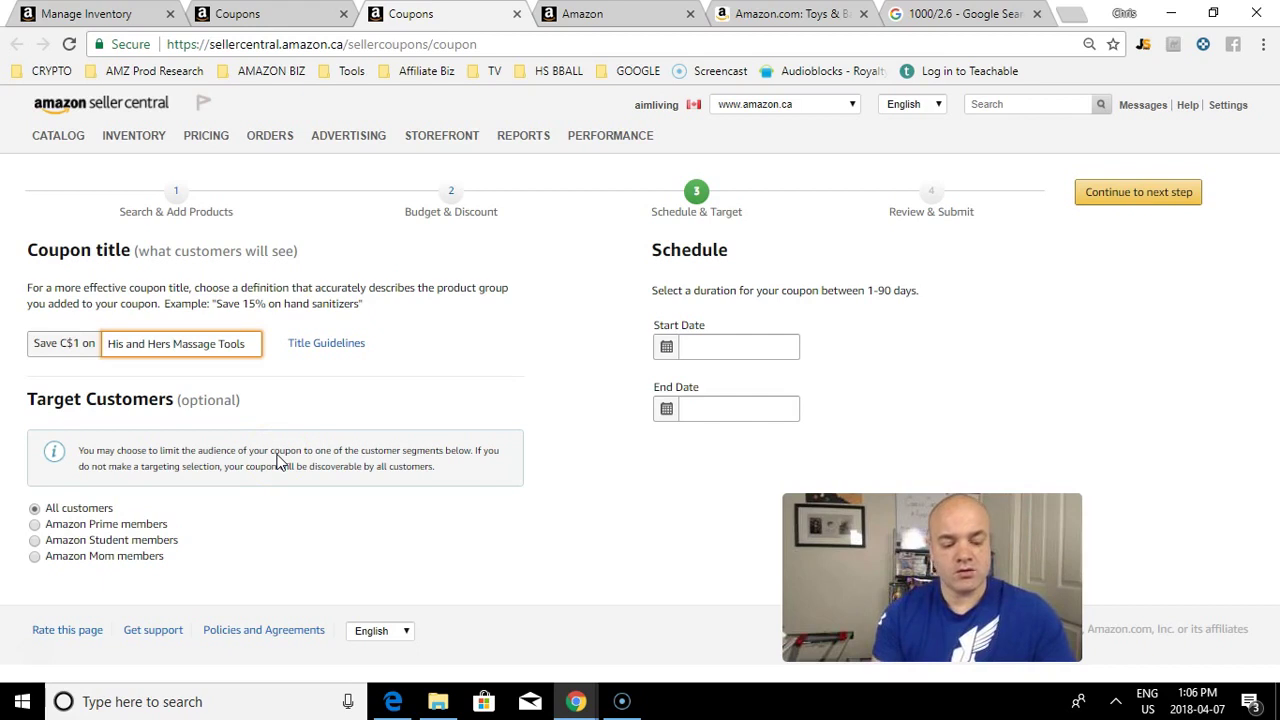
{"action": "key", "text": "Home"}
{"action": "type", "text": "5"}
{"action": "key", "text": "BackSpace"}
{"action": "key", "text": "BackSpace"}
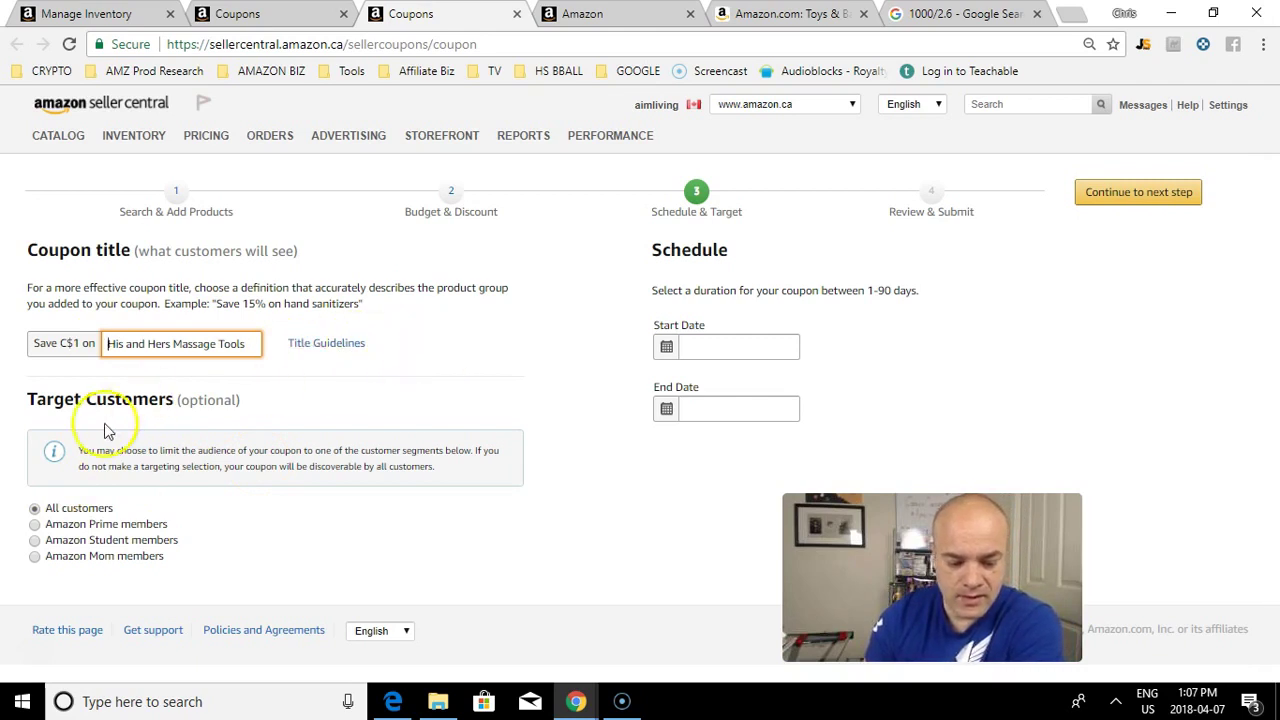
Schedule the coupon from 04/10/2018 to 08/05/2018 for all customers and continue to the Review & Submit stage
{"action": "left_click", "coordinate": [745, 352]}
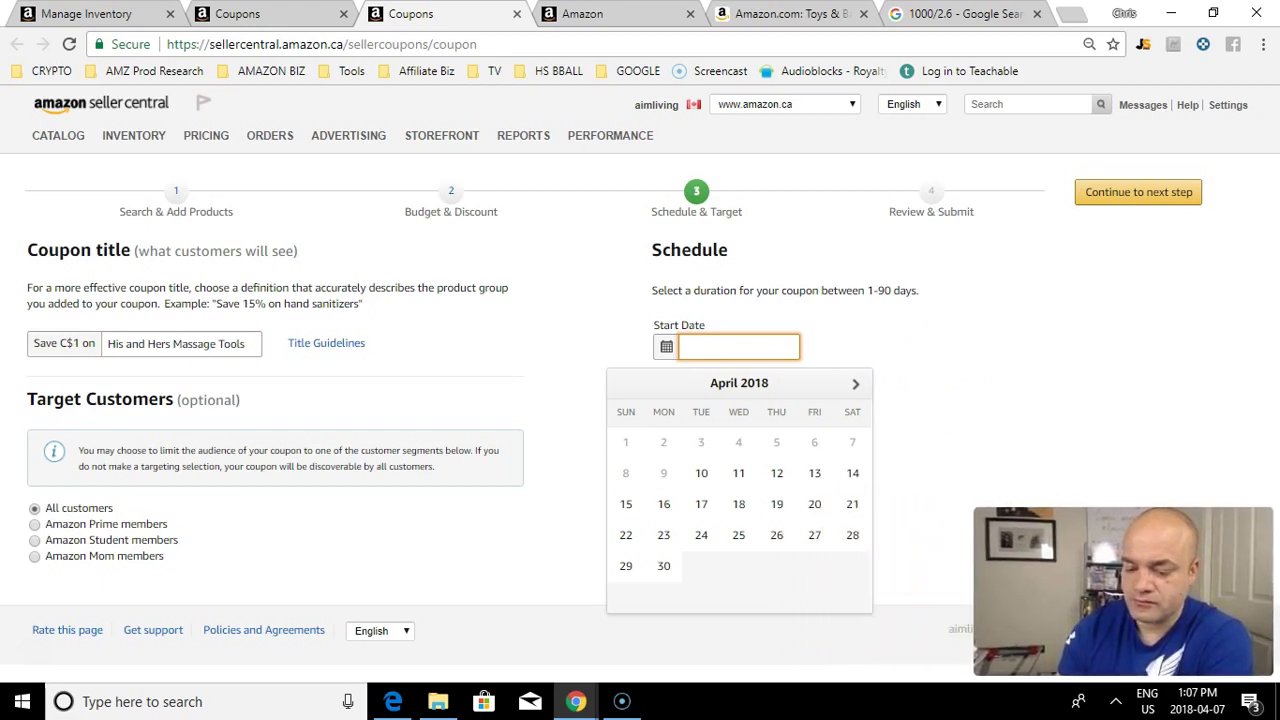
{"action": "left_click", "coordinate": [701, 474]}
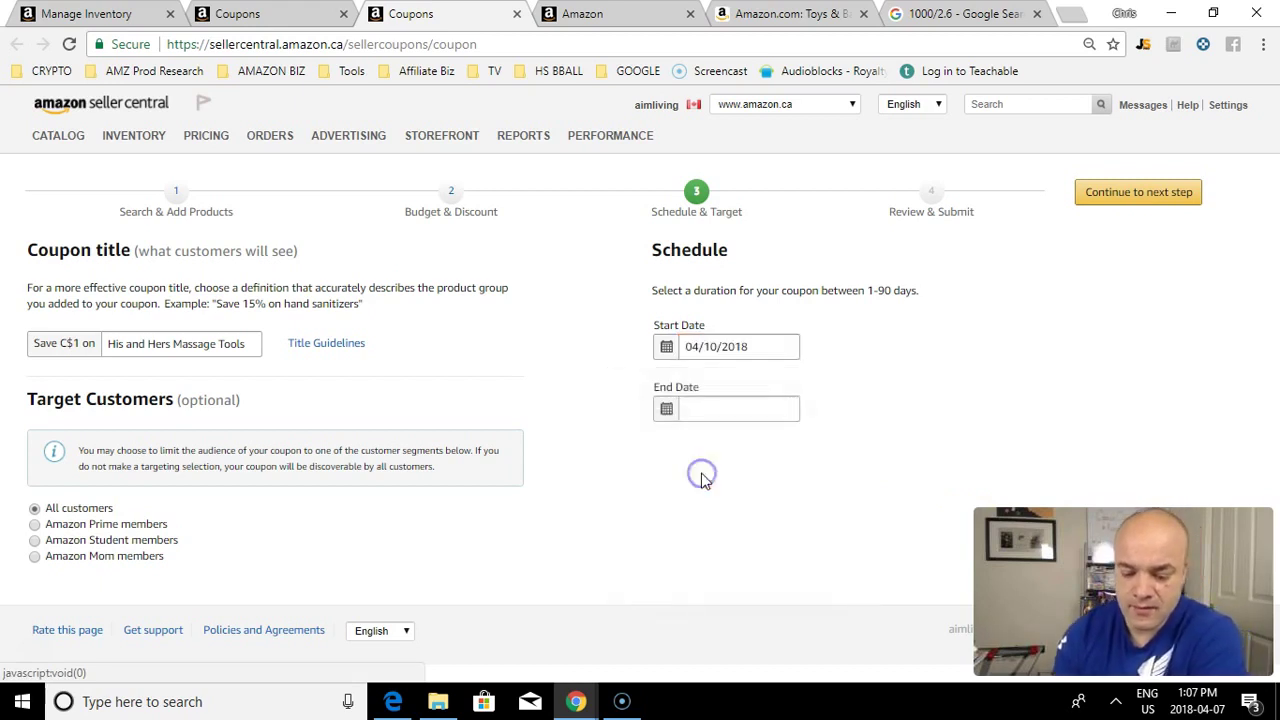
{"action": "left_click", "coordinate": [734, 408]}
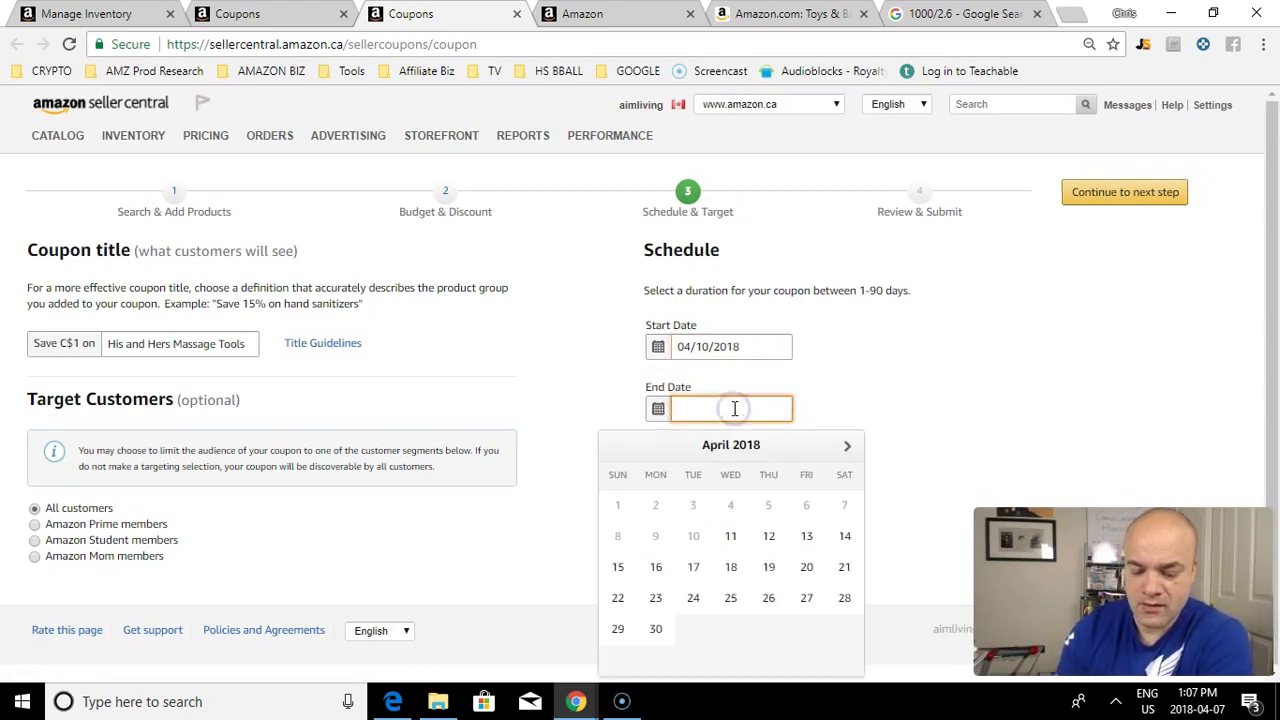
{"action": "left_click", "coordinate": [848, 458]}
{"action": "left_click", "coordinate": [848, 458]}
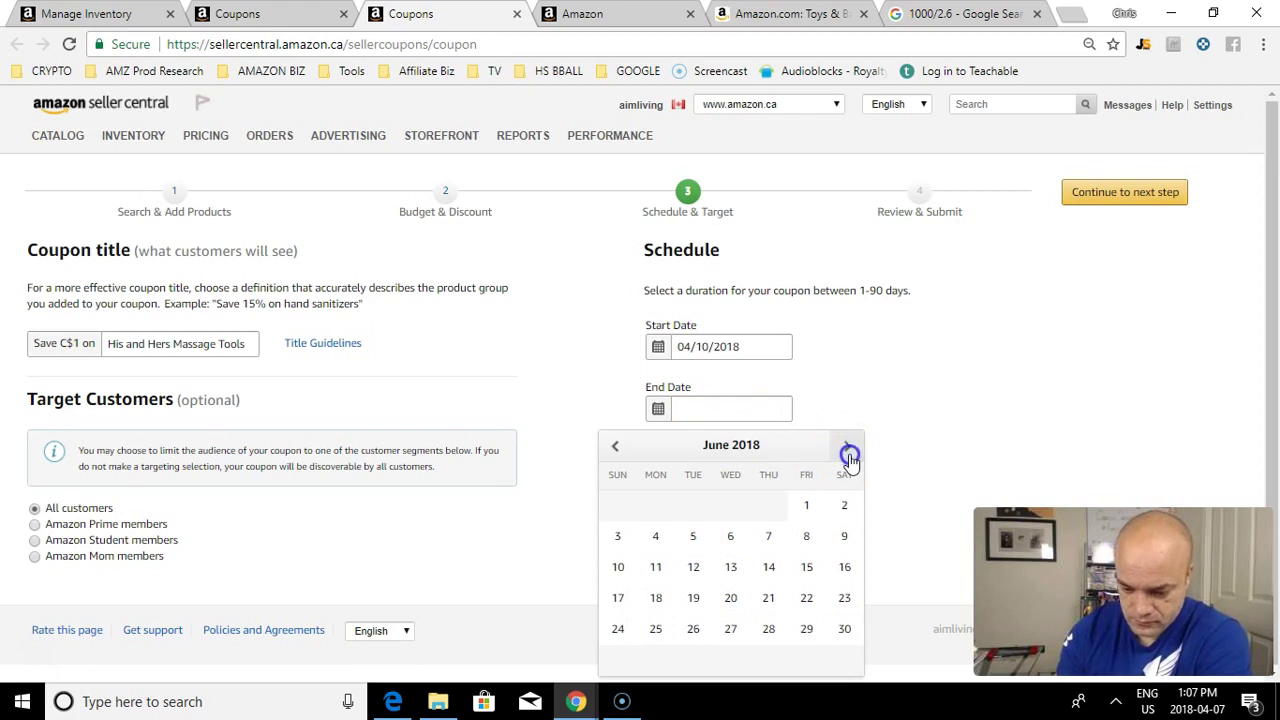
{"action": "left_click", "coordinate": [848, 458]}
{"action": "left_click", "coordinate": [848, 458]}
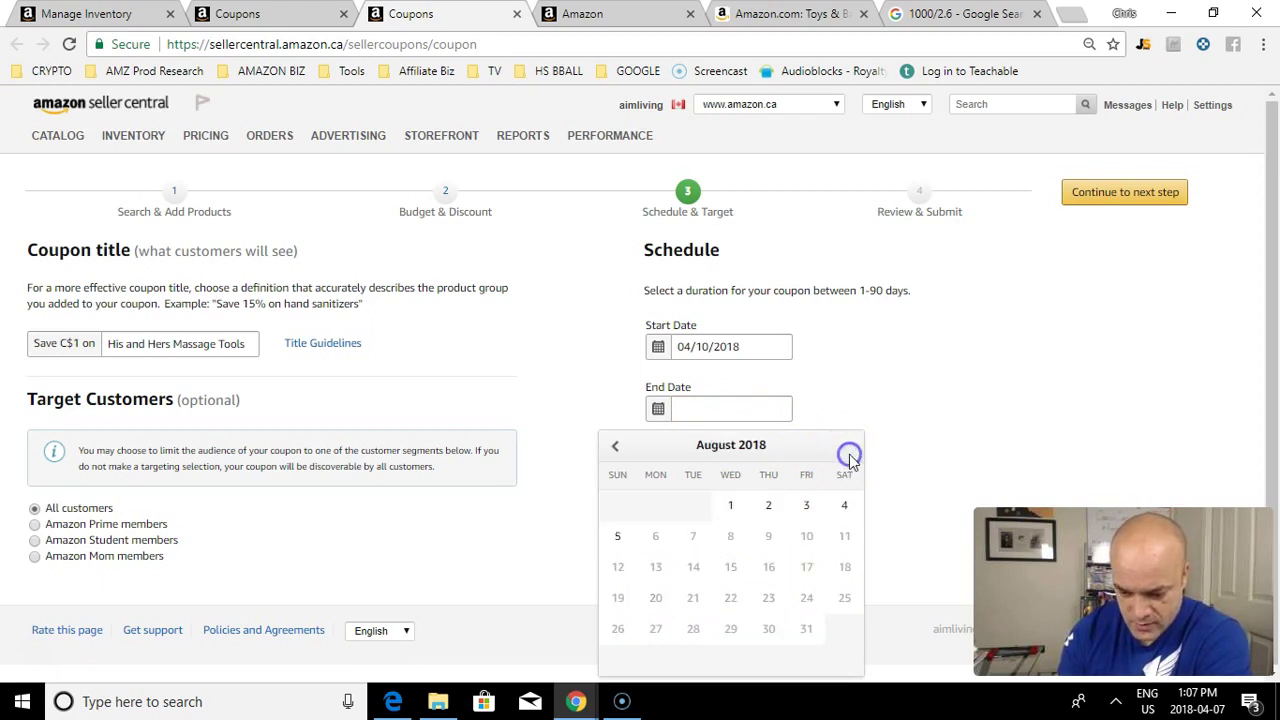
{"action": "left_click", "coordinate": [617, 540]}
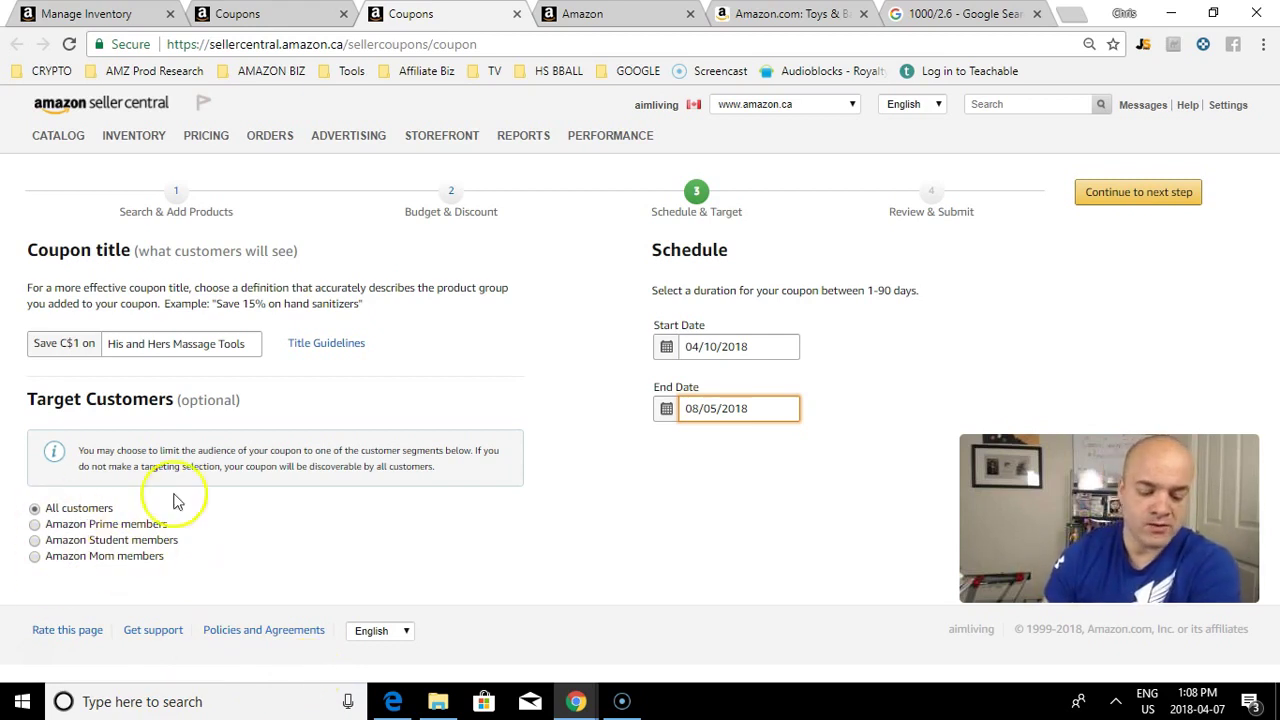
{"action": "left_click", "coordinate": [1160, 200]}
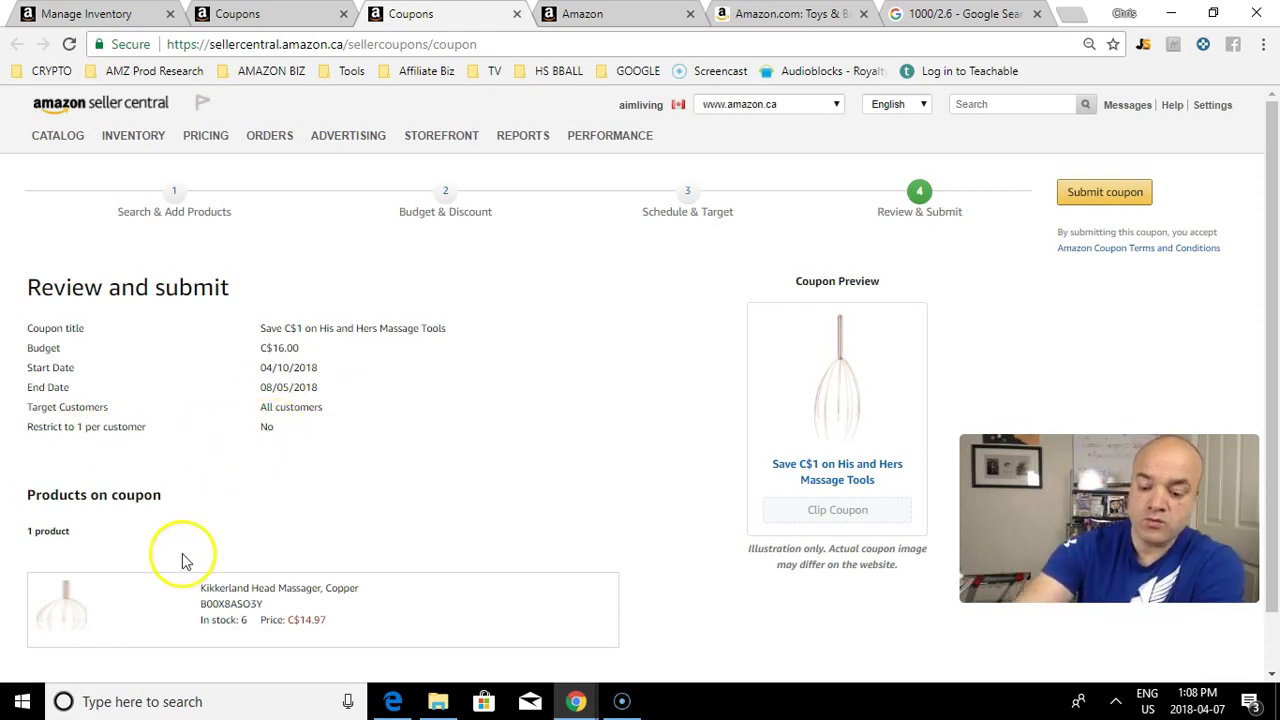
Review the coupon summary and the product on it, and try to submit the coupon
{"action": "scroll", "coordinate": [643, 349], "scroll_direction": "down", "scroll_amount": 1}
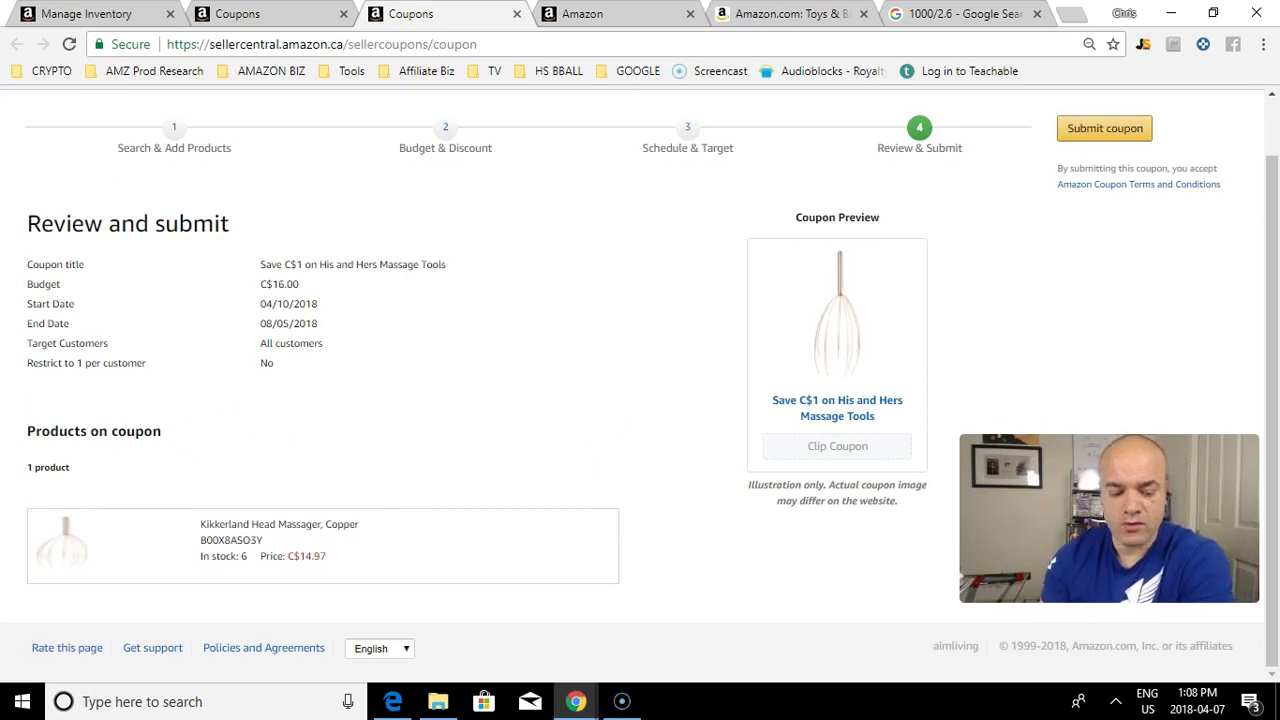
{"action": "mouse_move", "coordinate": [1266, 343]}
{"action": "left_mouse_down"}
{"action": "mouse_move", "coordinate": [1266, 323]}
{"action": "mouse_move", "coordinate": [1272, 348]}
{"action": "left_mouse_up"}
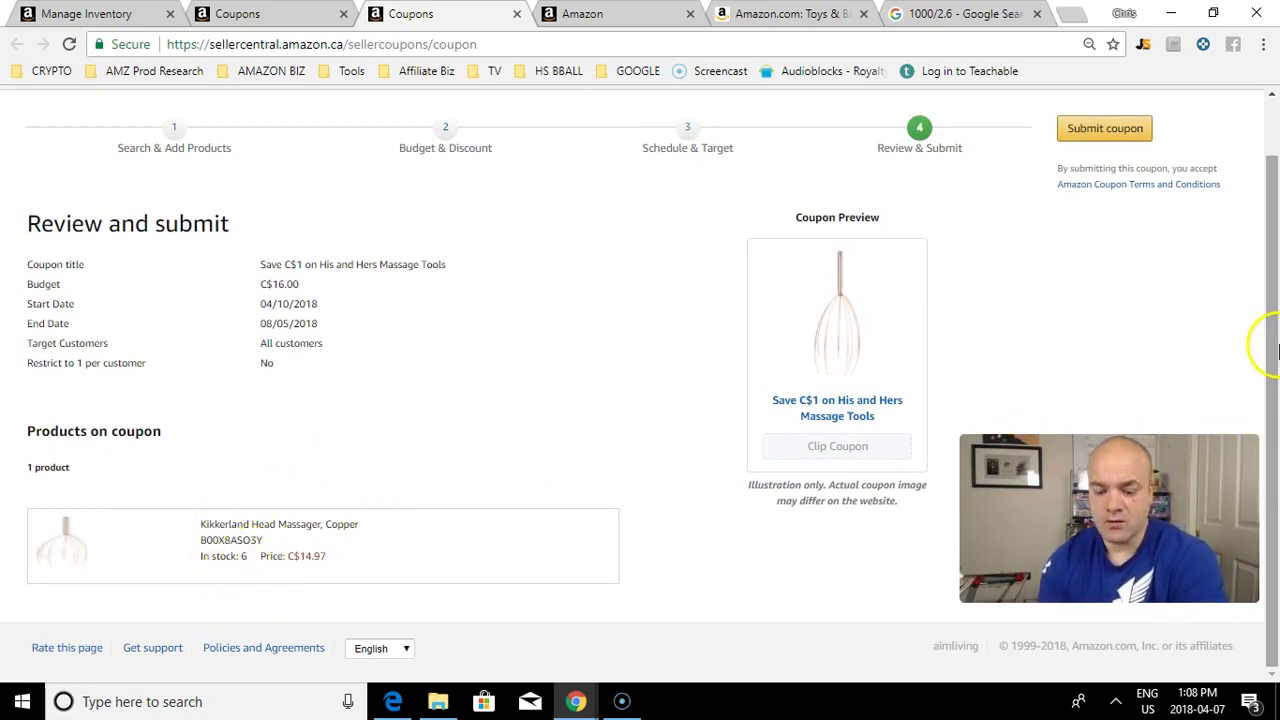
{"action": "left_click", "coordinate": [1275, 342]}
{"action": "left_click_drag", "start_coordinate": [1275, 342], "coordinate": [1276, 278]}
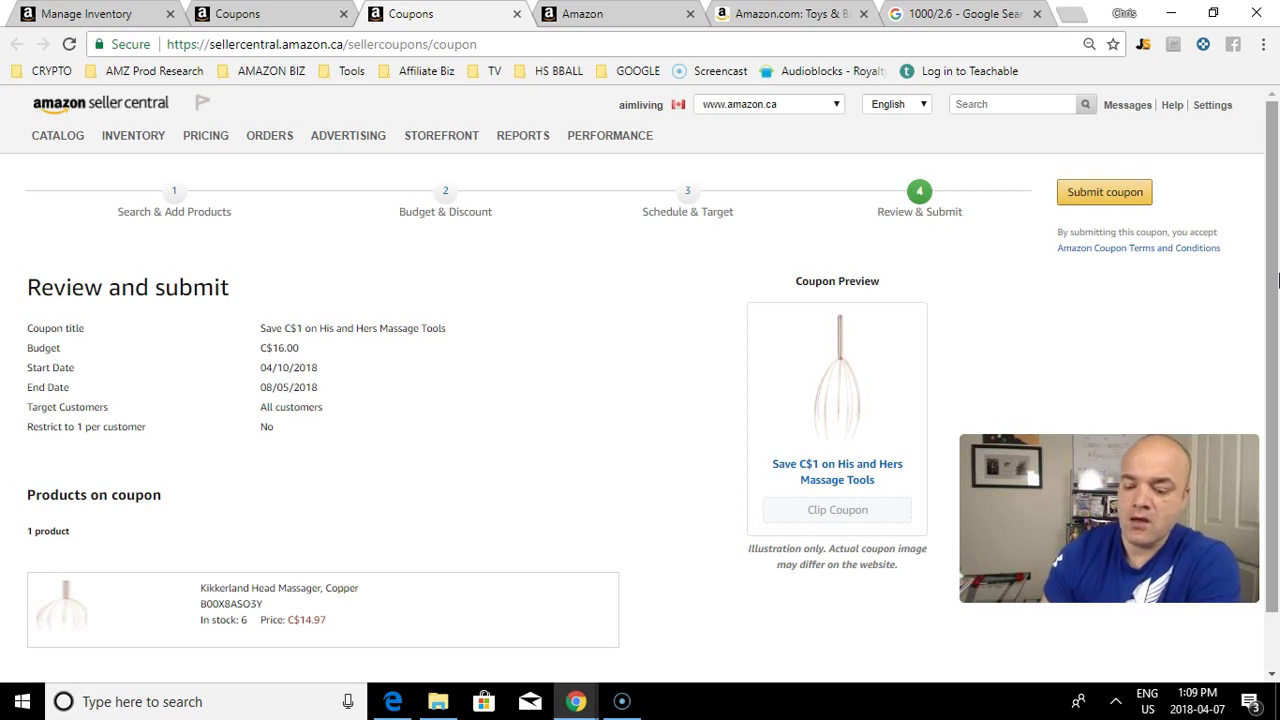
{"action": "left_click", "coordinate": [1111, 196]}
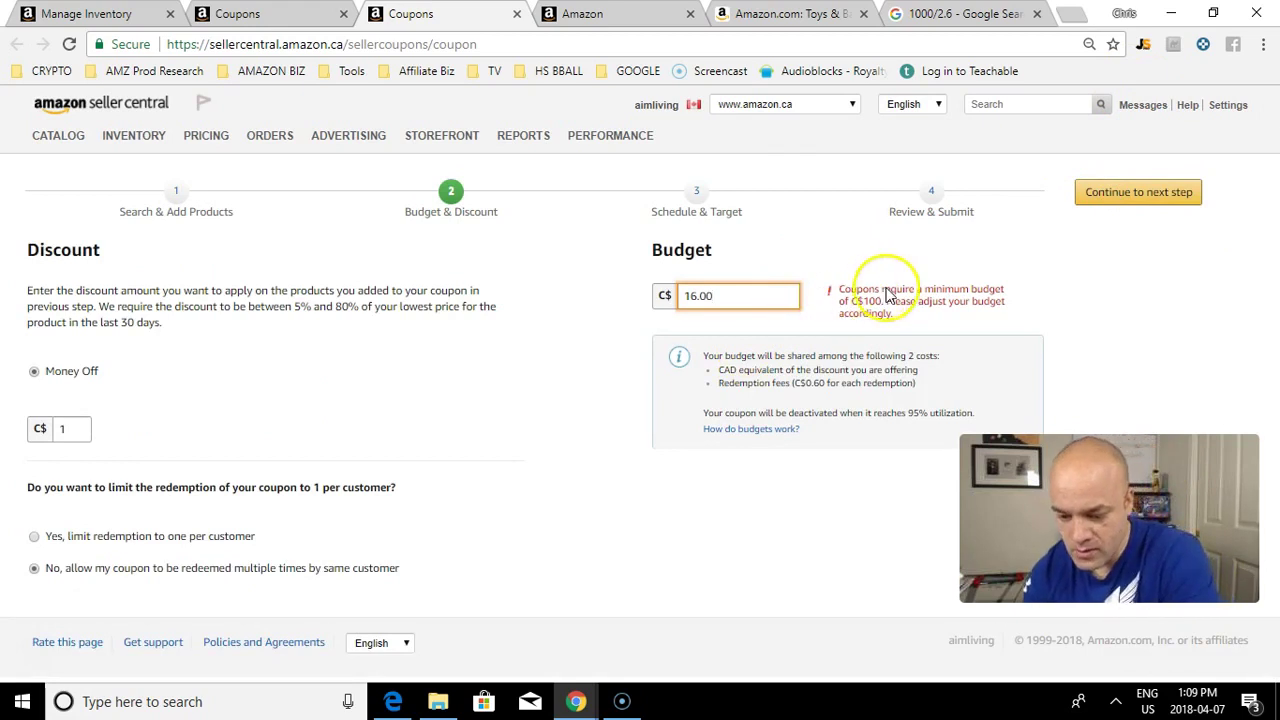
Set the coupon budget to C$100 and try to submit the coupon again through the remaining stages
{"action": "double_click", "coordinate": [715, 307]}
{"action": "type", "text": "100"}
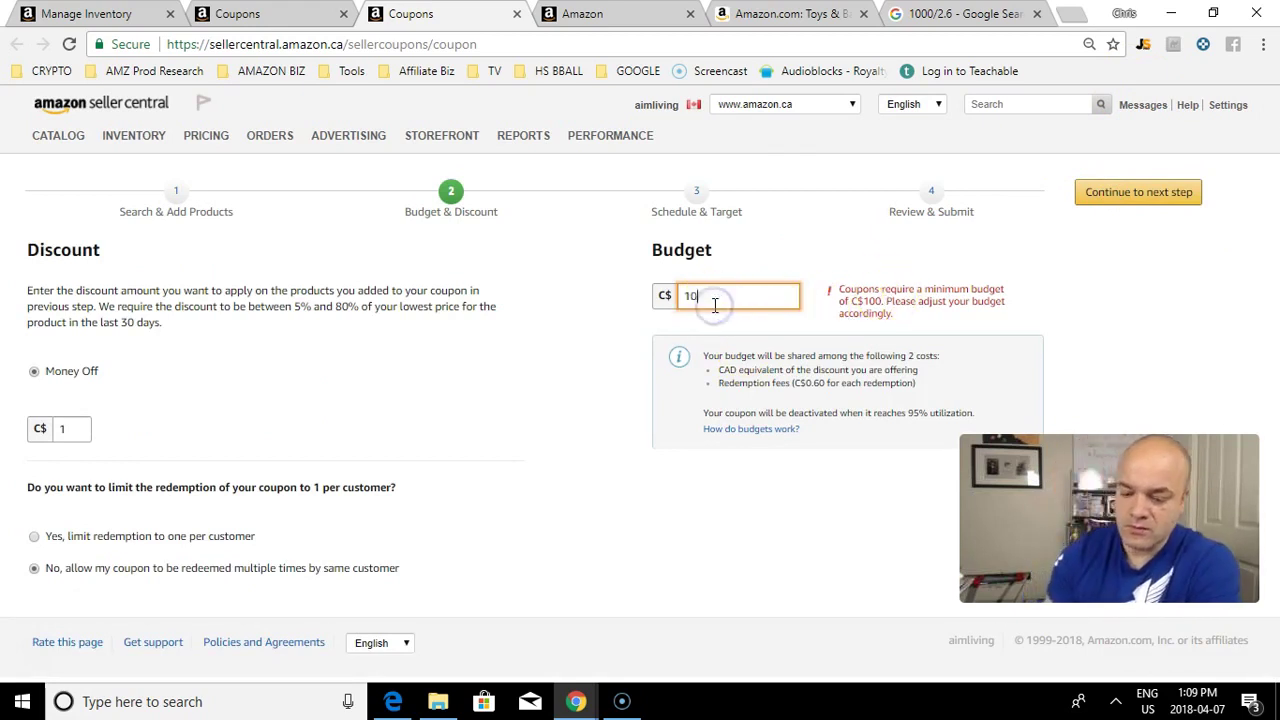
{"action": "left_click", "coordinate": [1122, 200]}
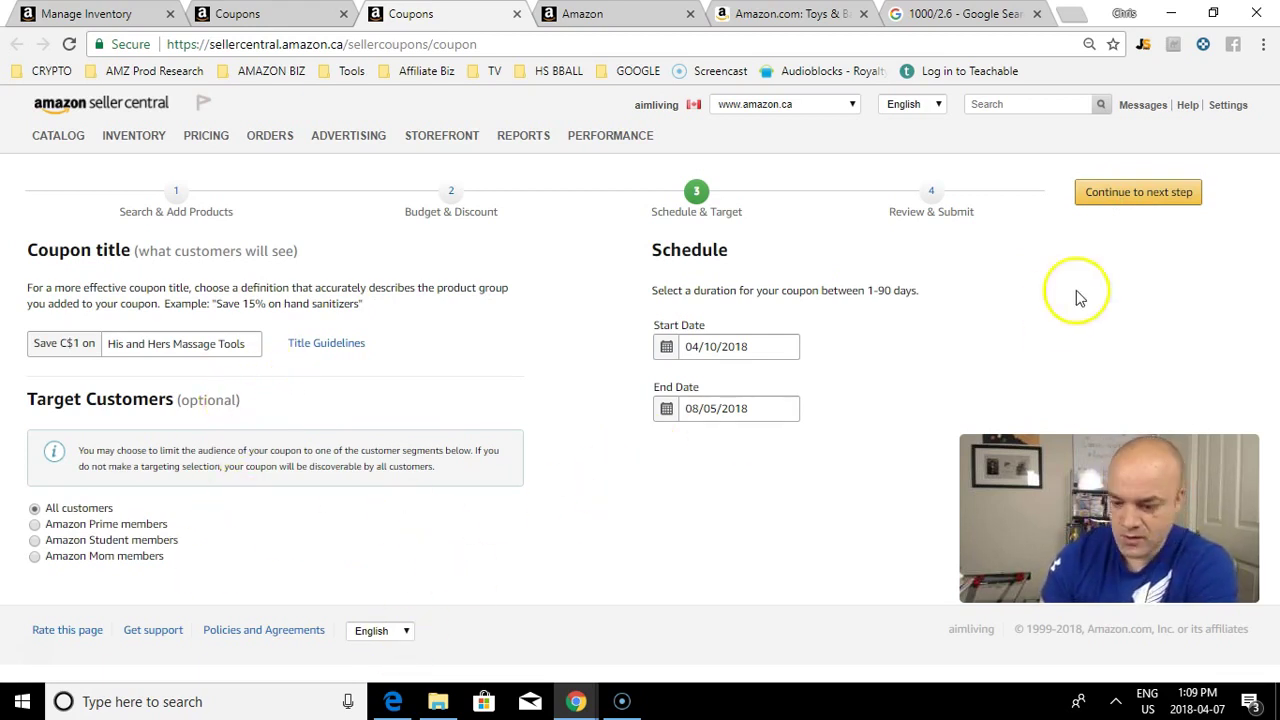
{"action": "left_click", "coordinate": [1141, 195]}
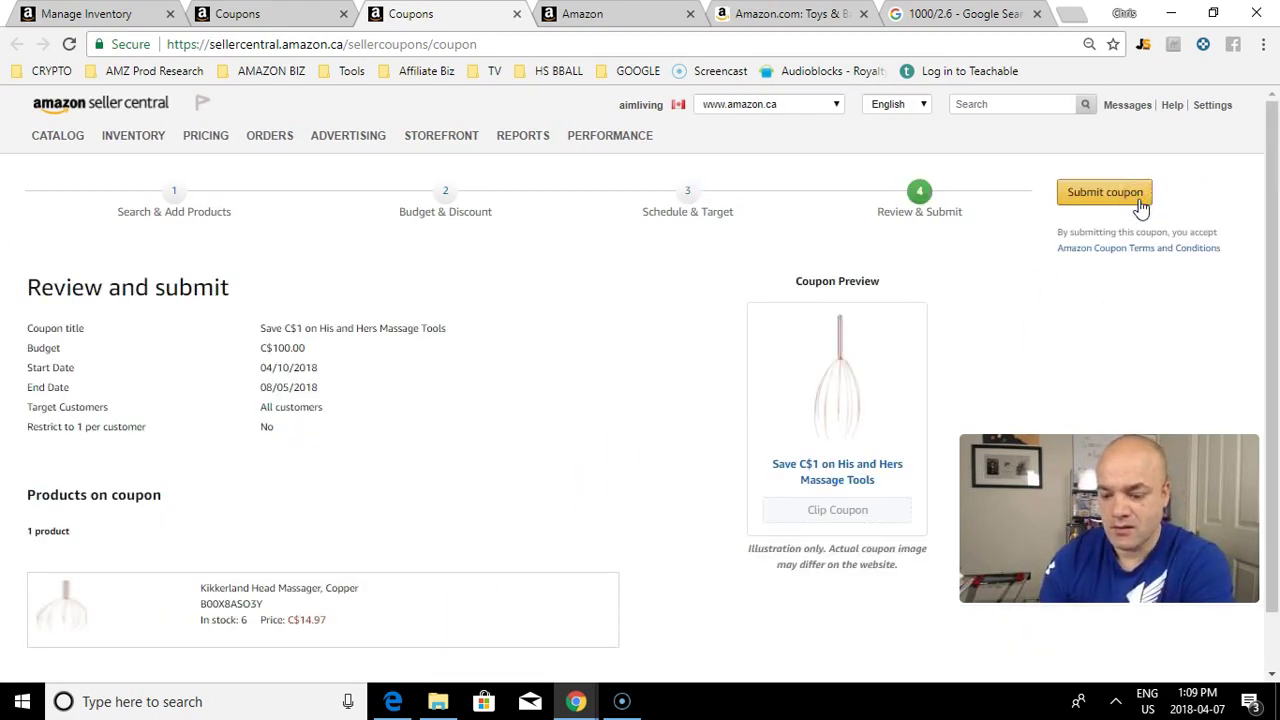
{"action": "left_click", "coordinate": [1141, 200]}
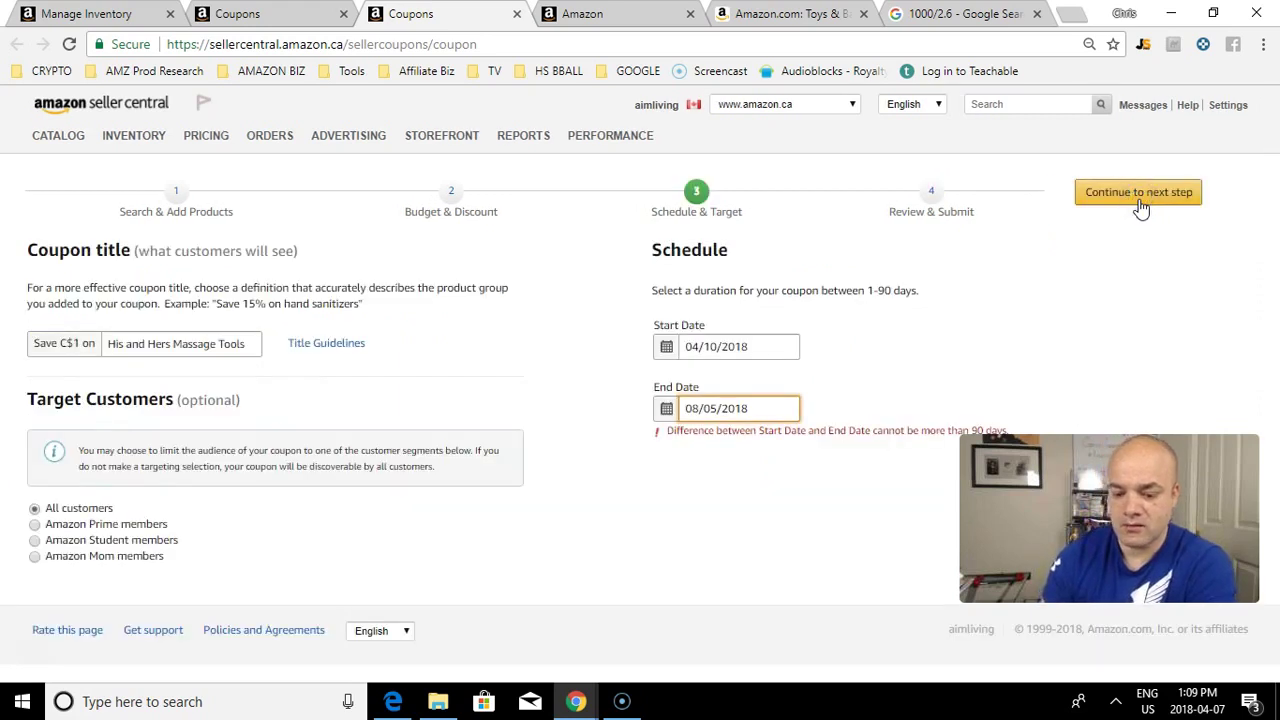
Set the coupon's End Date to 04/30/2018
{"action": "left_click", "coordinate": [567, 457]}
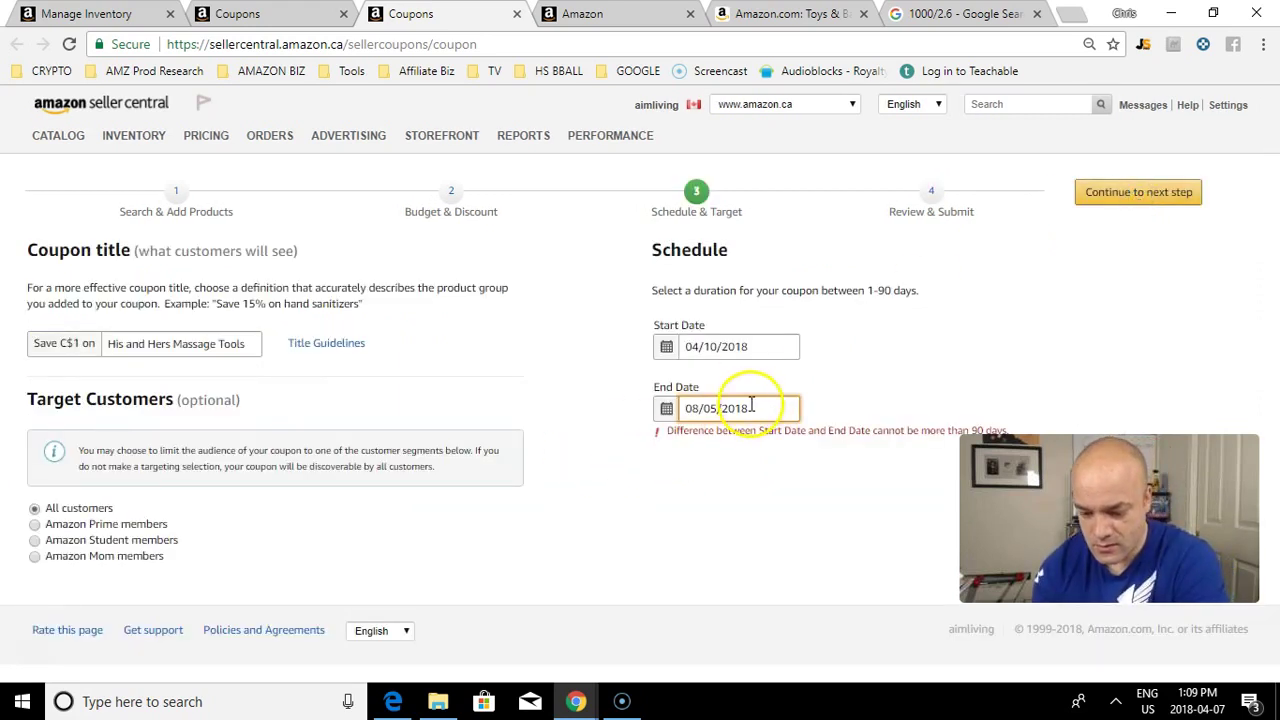
{"action": "left_click", "coordinate": [751, 404]}
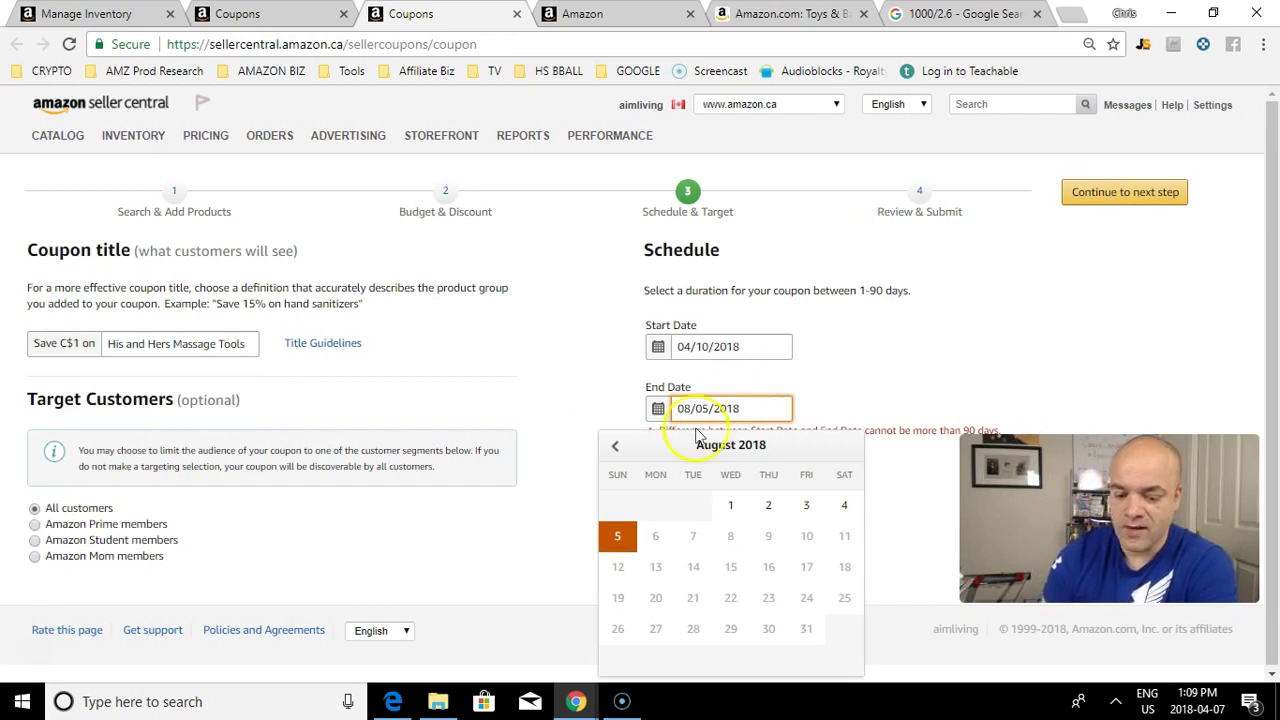
{"action": "left_click", "coordinate": [612, 449]}
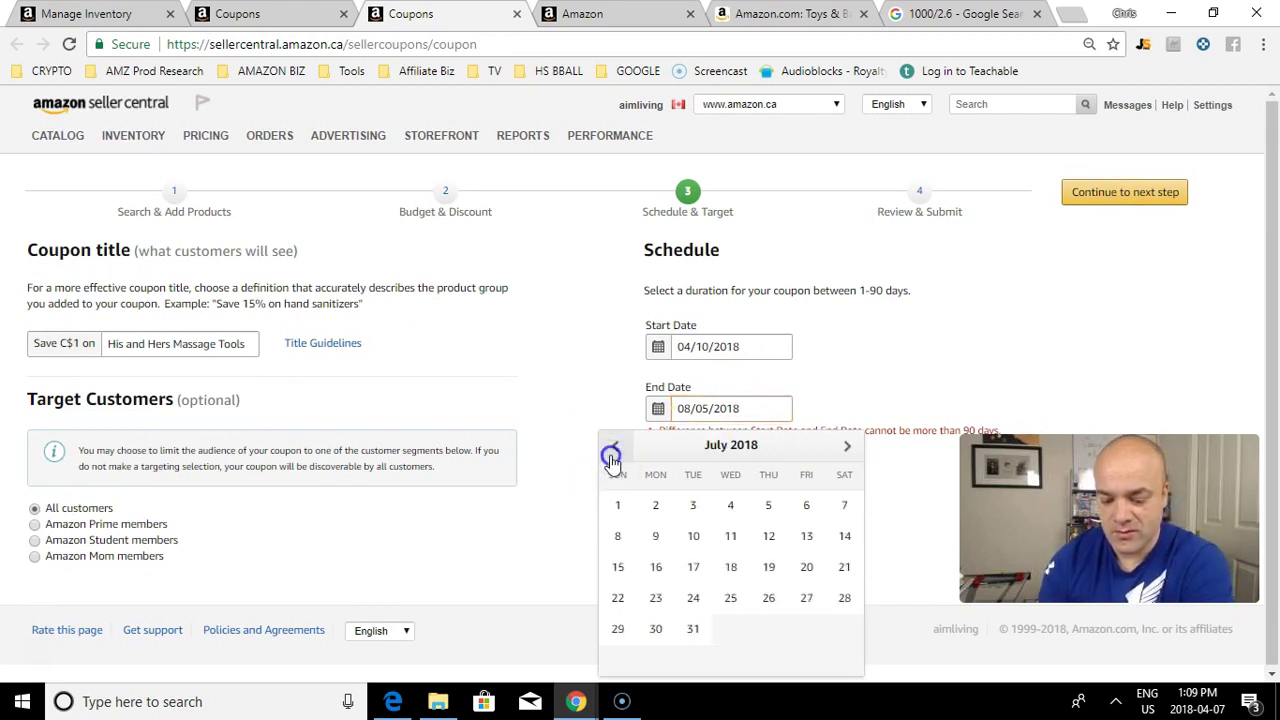
{"action": "left_click", "coordinate": [613, 450]}
{"action": "left_click", "coordinate": [613, 450]}
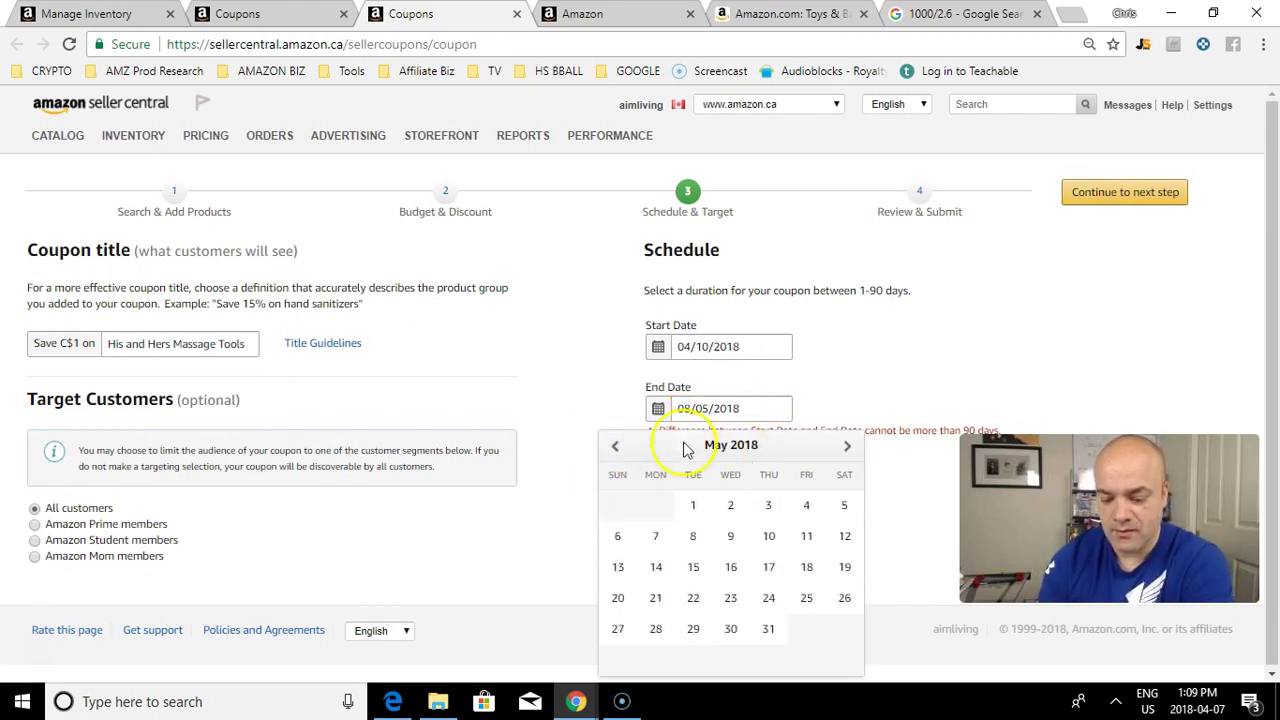
{"action": "left_click", "coordinate": [613, 447]}
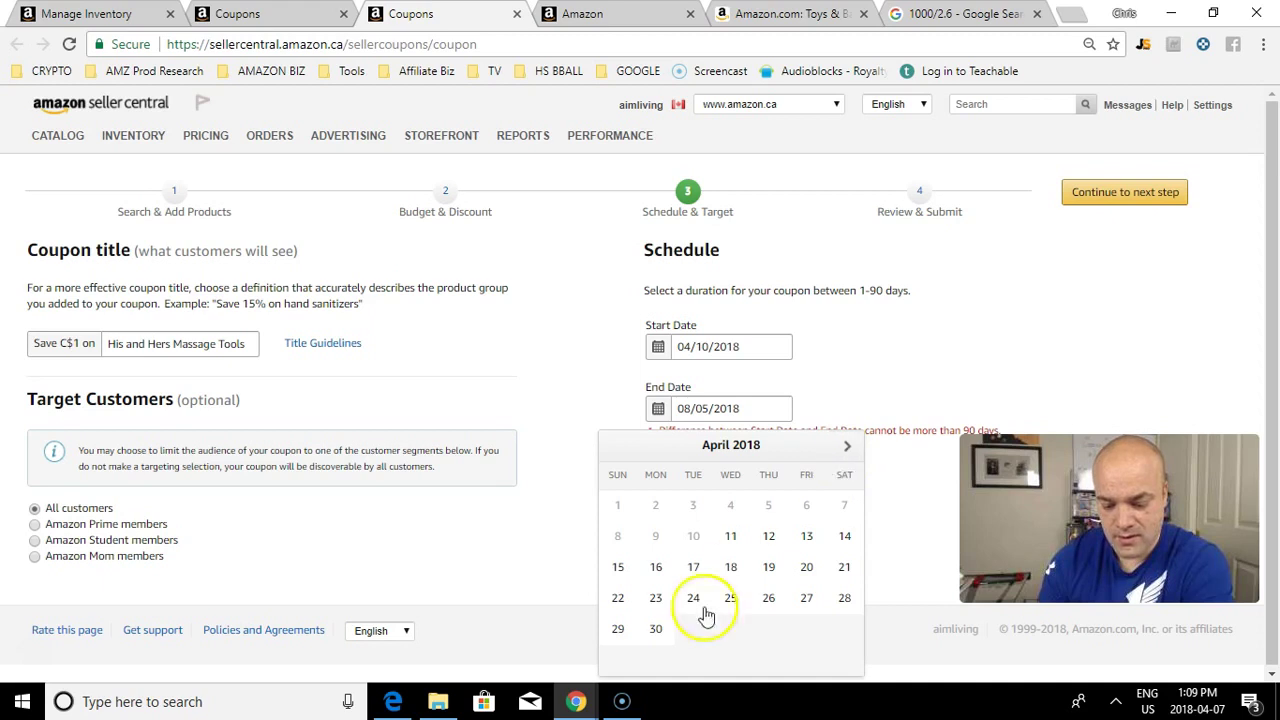
{"action": "left_click", "coordinate": [655, 628]}
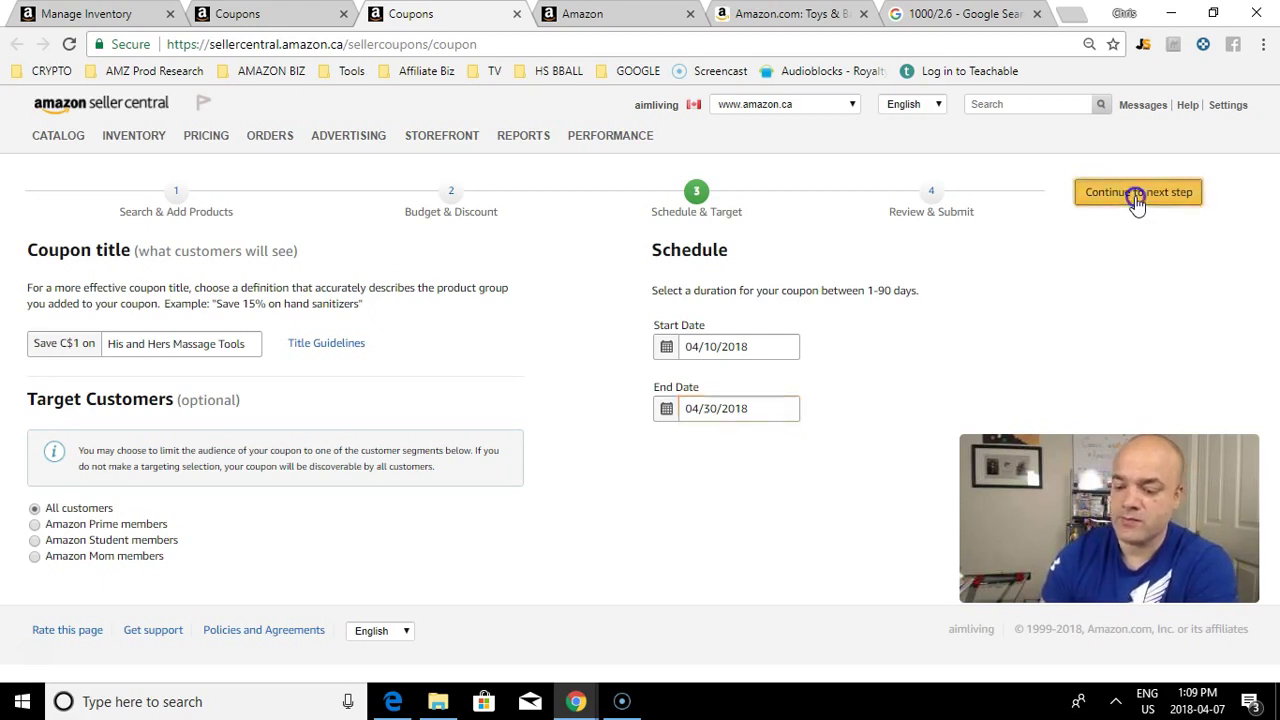
Submit the coupon from the Review & Submit stage and go to the coupon dashboard
{"action": "left_click", "coordinate": [1137, 198]}
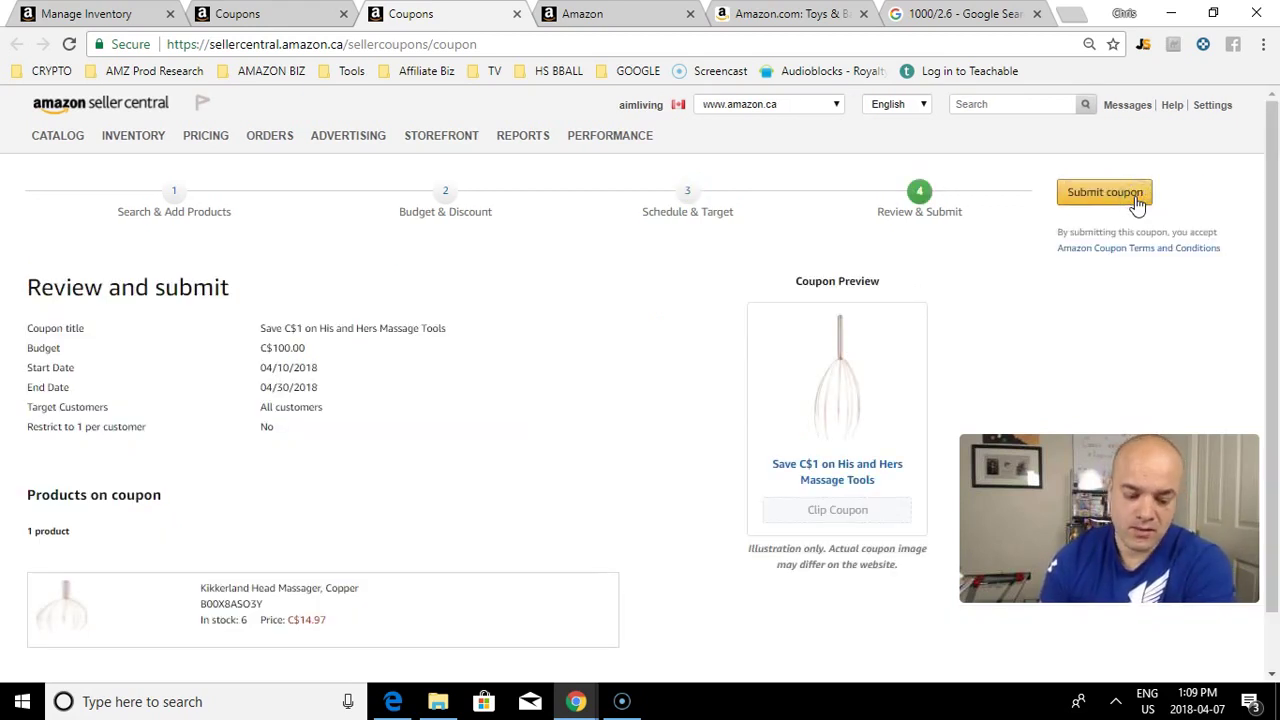
{"action": "left_click", "coordinate": [1137, 198]}
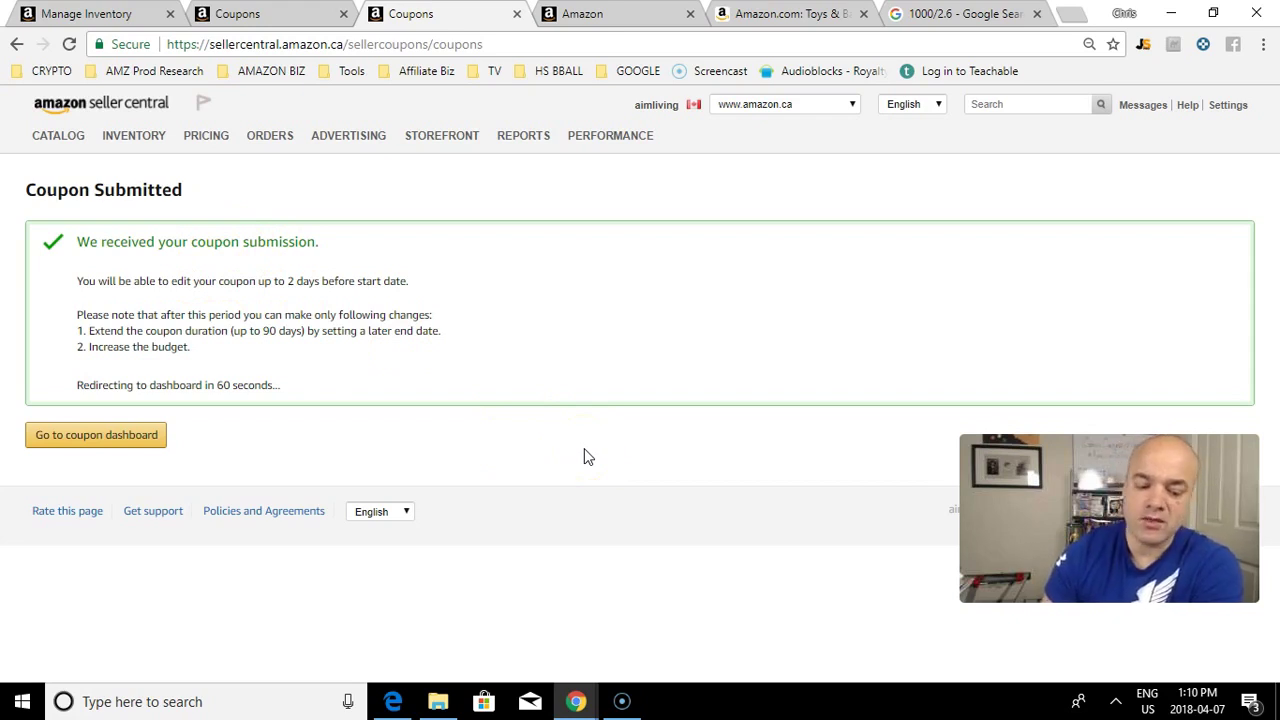
{"action": "left_click", "coordinate": [100, 434]}
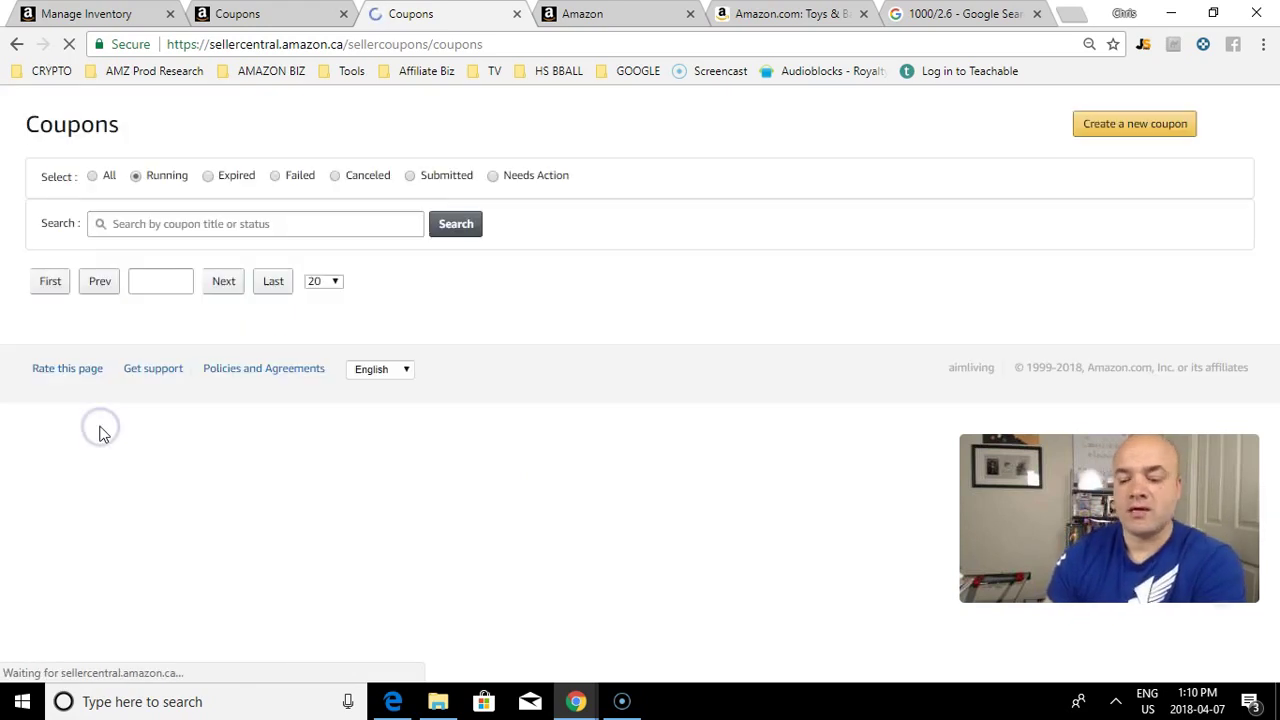